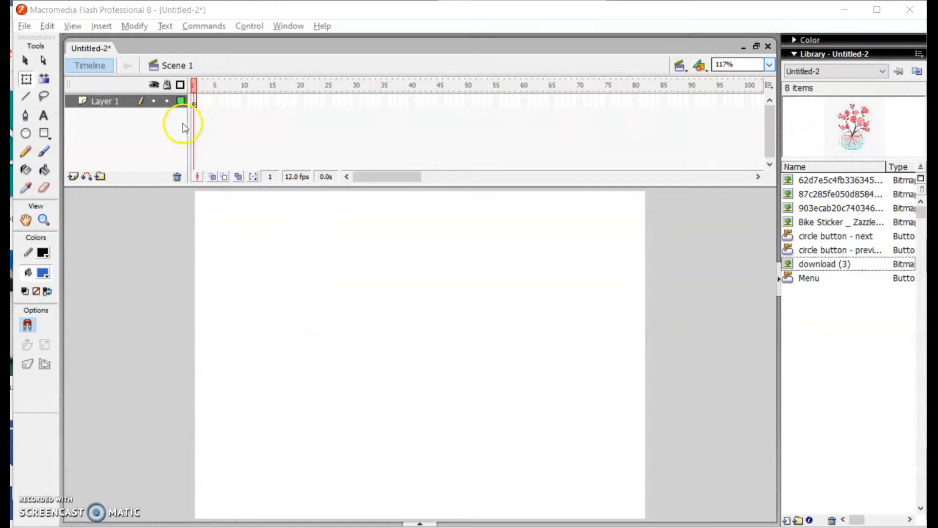
Step: Add the title text "Photo Gallery" to the stage on frame 1 of Layer 1
left_click(195, 102)
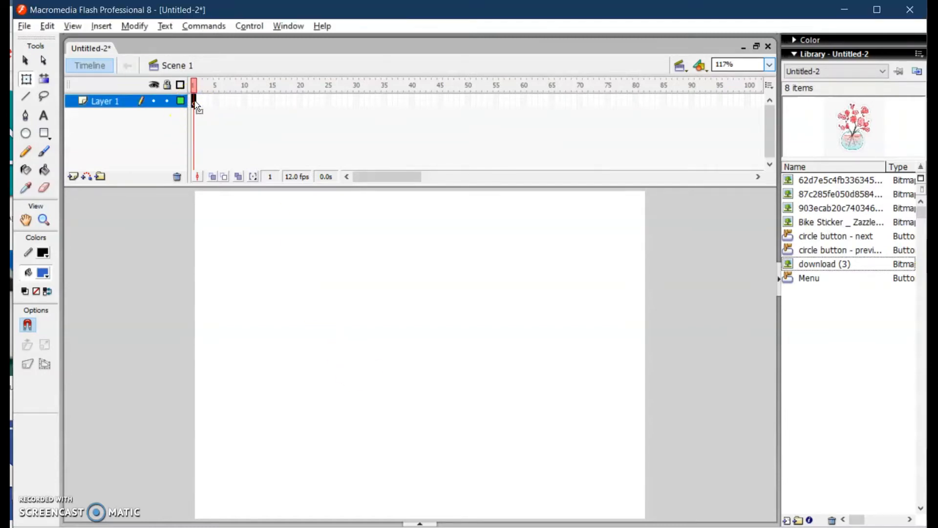
left_click(43, 116)
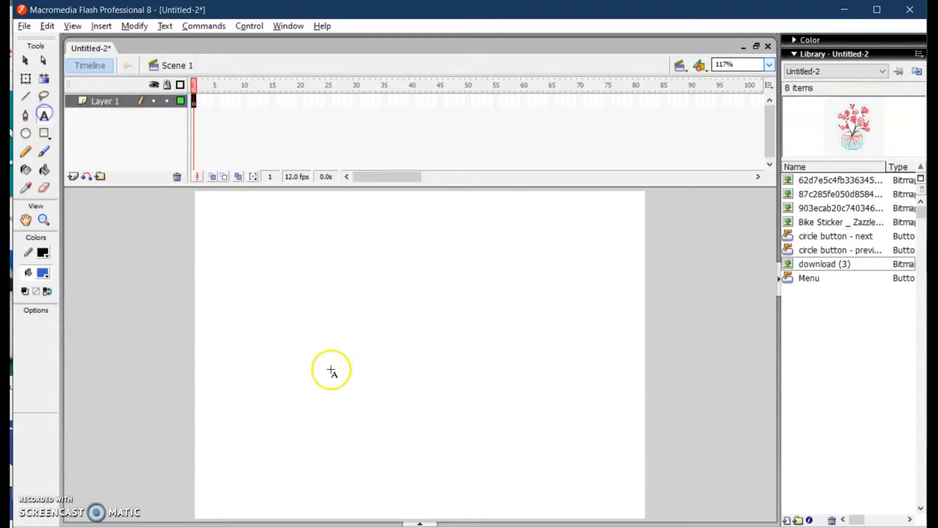
left_click(306, 306)
type("P")
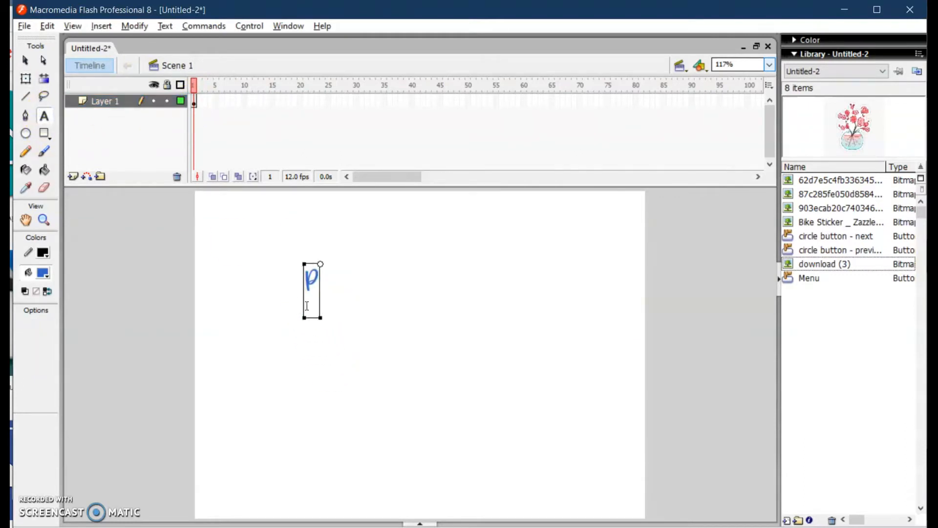
type("hoto Gallery")
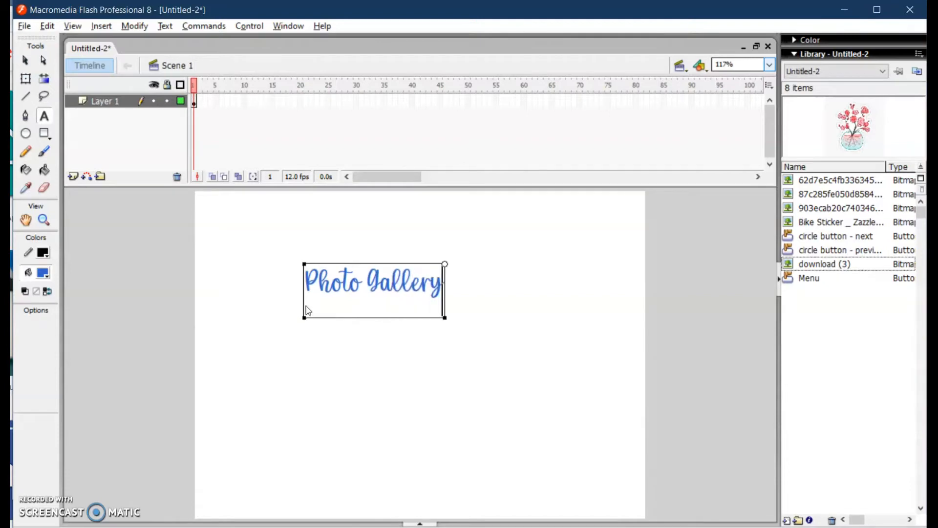
key("Escape")
Step: Enlarge the Photo Gallery title with Free Transform to span most of the stage width, and centre it in the upper half
key("q")
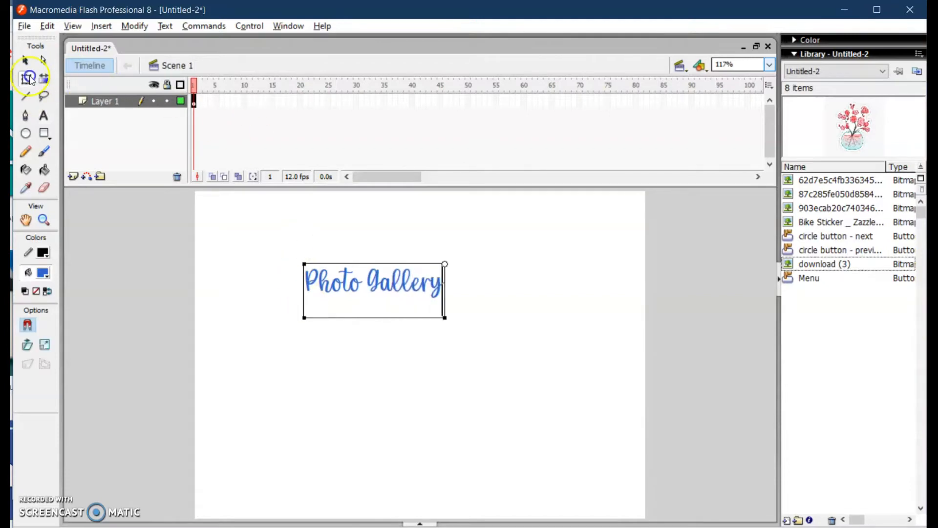
left_click_drag(445, 318, 560, 359)
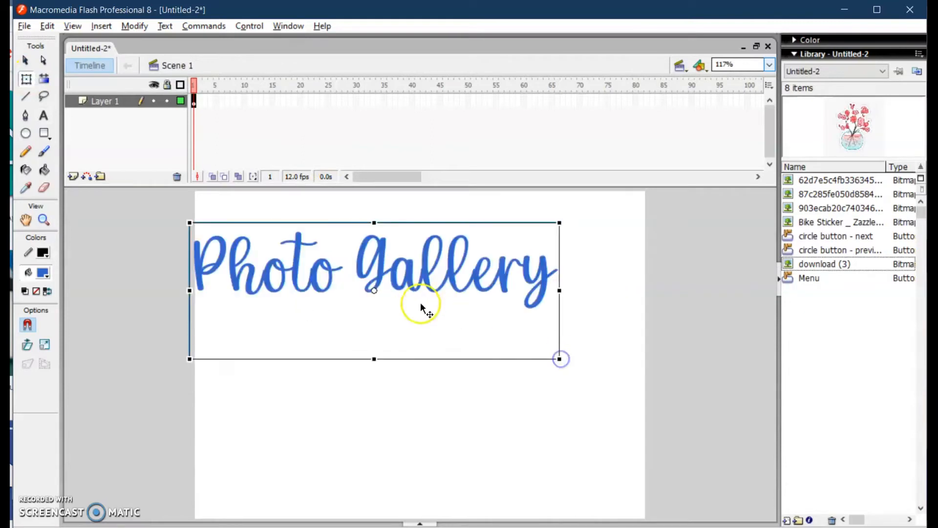
left_click_drag(428, 271, 470, 281)
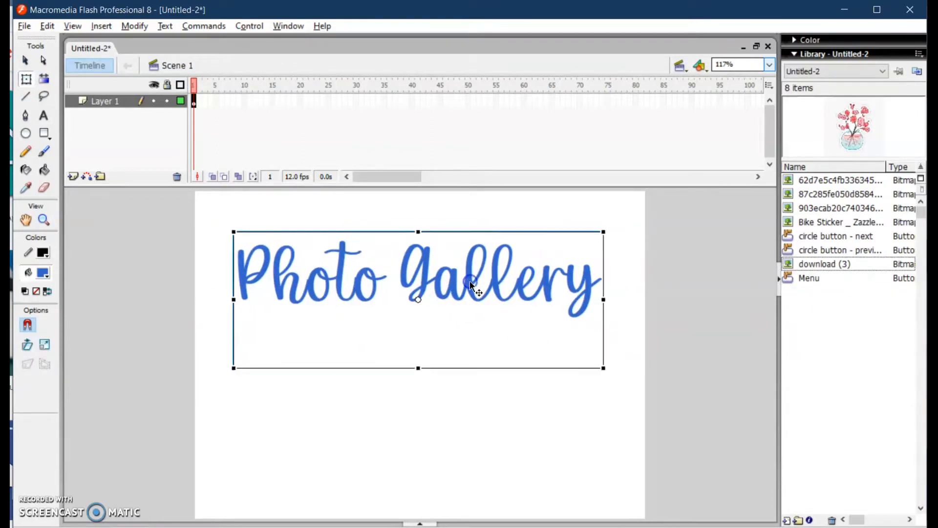
left_click(456, 405)
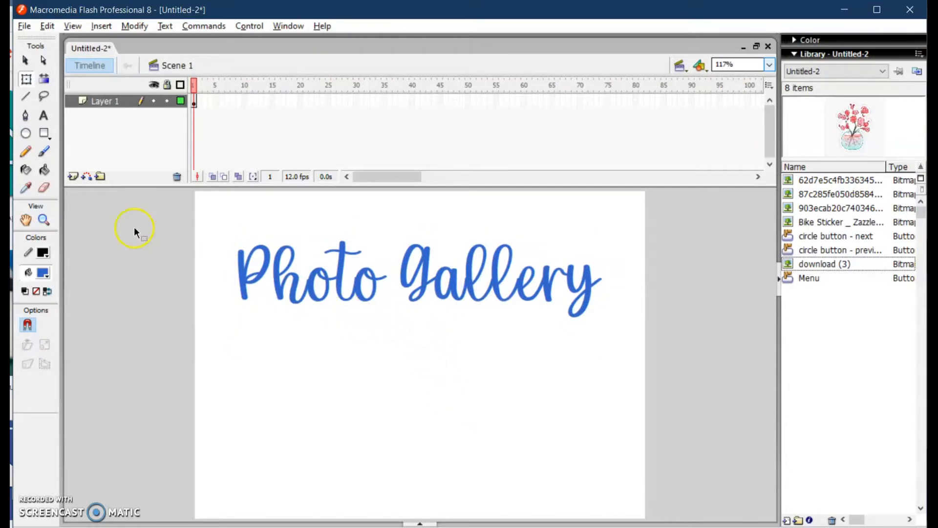
Step: Insert a new layer above Layer 1 and rename Layer 1 as photos
left_click(72, 177)
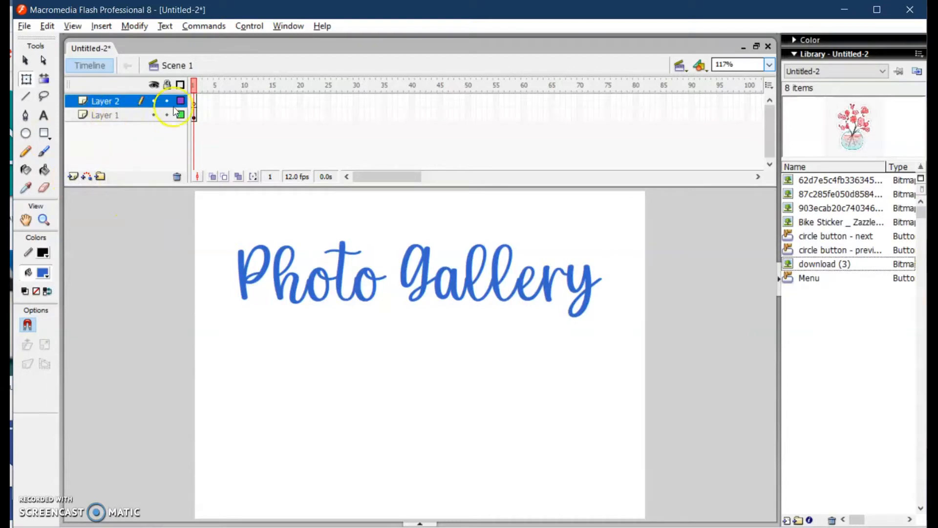
left_click(104, 116)
double_click(104, 115)
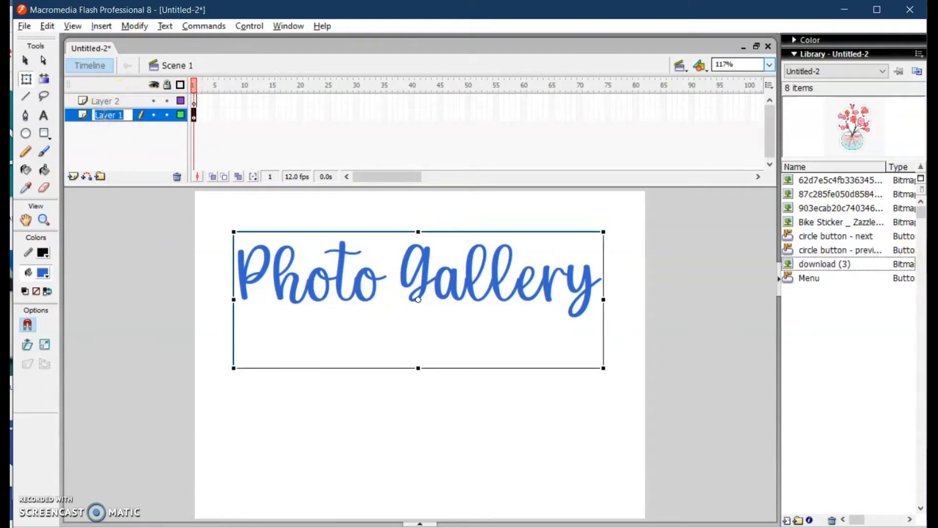
type("photos")
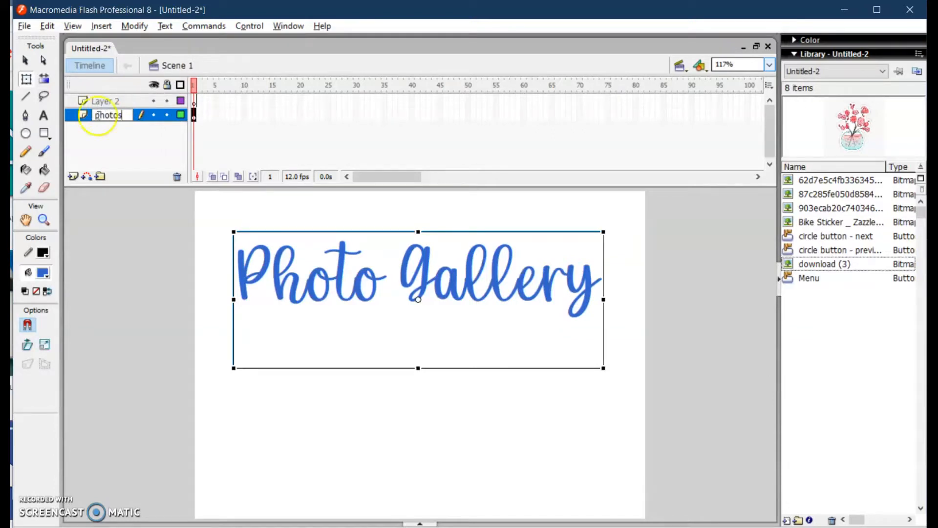
key("Return")
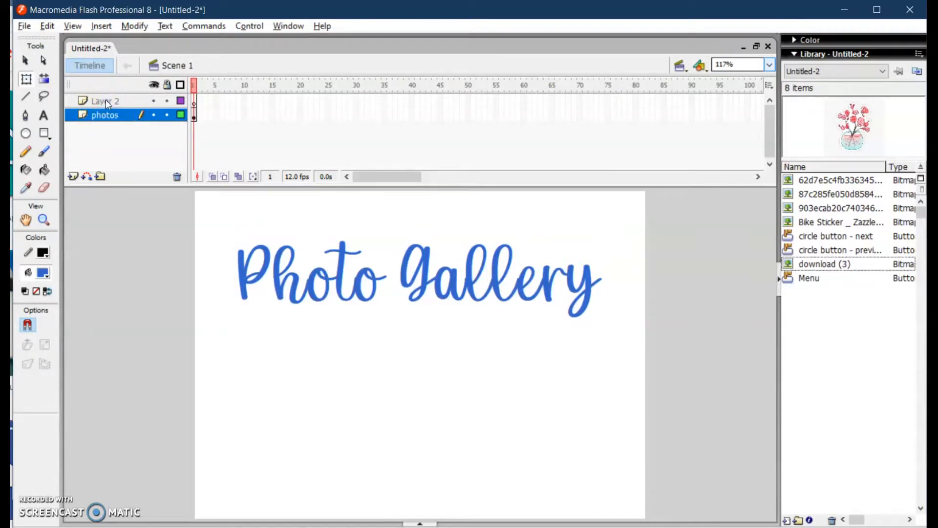
Step: Rename Layer 2 as buttons and move the photos layer above it
double_click(106, 101)
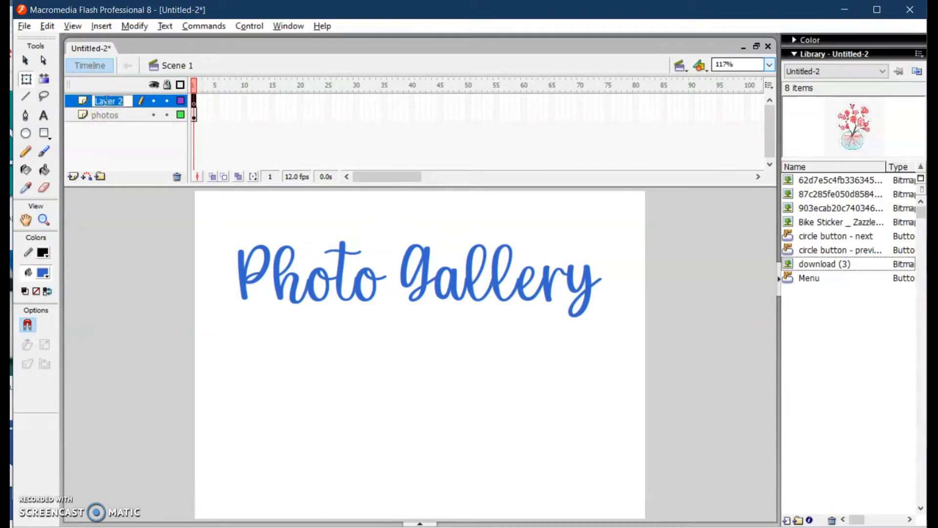
type("buttons")
left_click(97, 138)
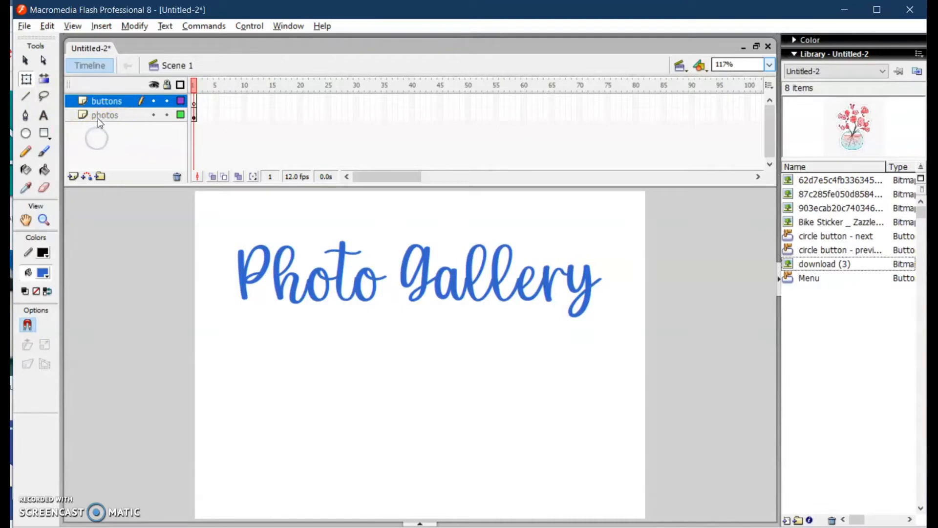
left_click_drag(103, 116, 98, 96)
Step: Paste the copied house image onto frame 1 of the buttons layer and place it below the title
left_click(105, 115)
left_click(201, 117)
left_click(272, 239)
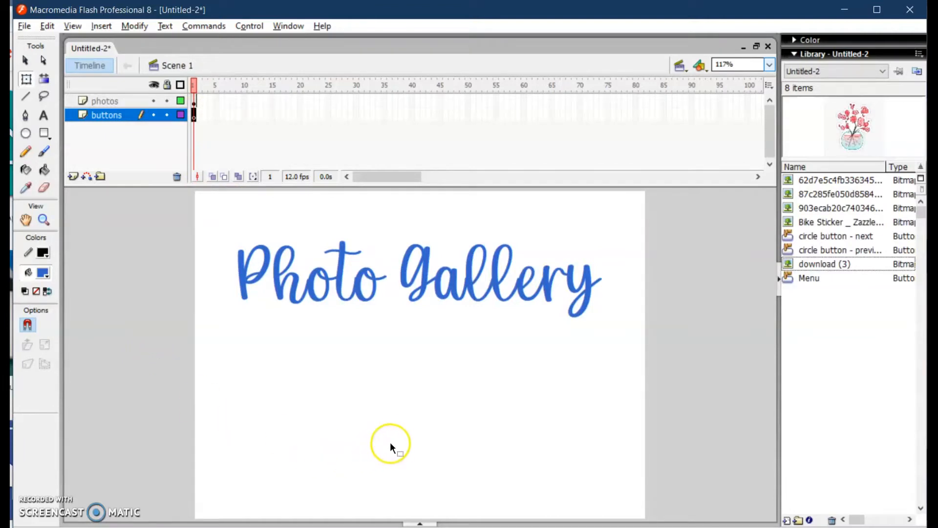
left_click(424, 439)
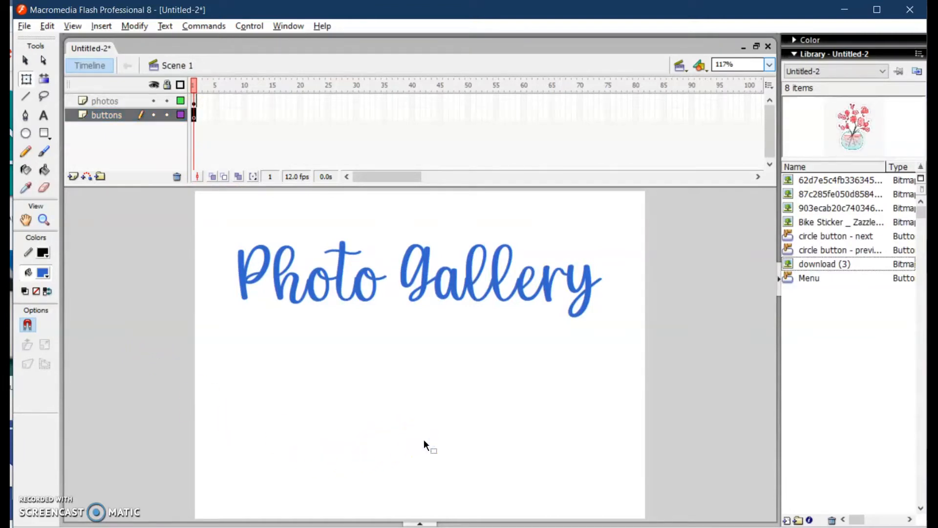
key("ctrl+v")
left_click_drag(211, 191, 392, 376)
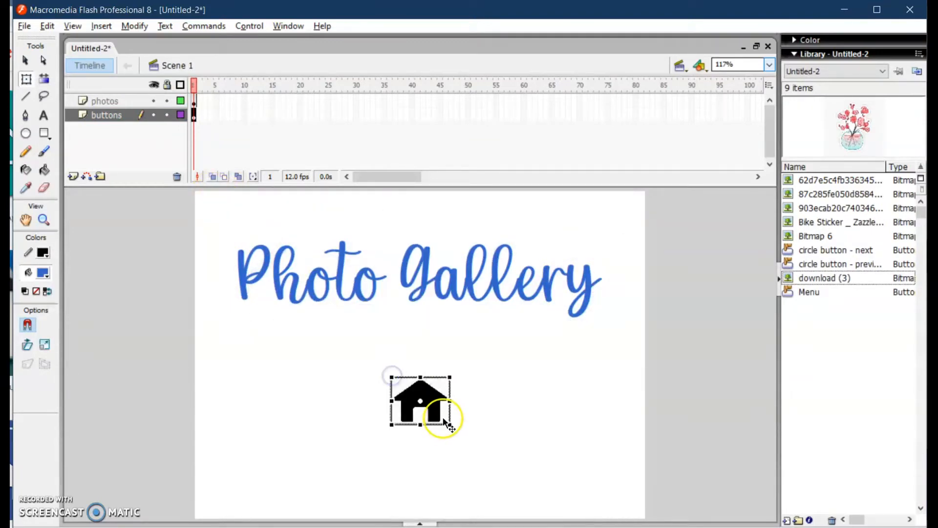
Step: Move the house image down to the lower centre of the stage and adjust its width
left_click_drag(439, 395, 398, 434)
left_click(401, 435)
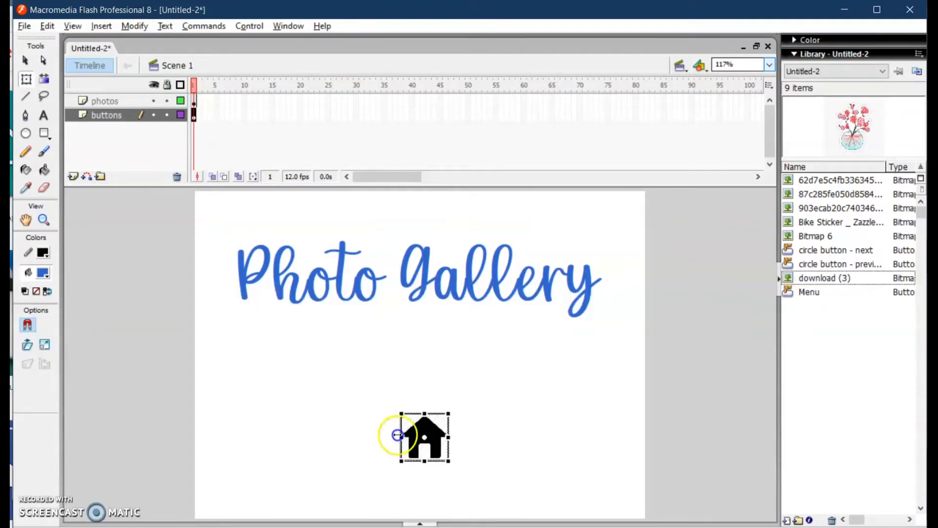
left_click(489, 410)
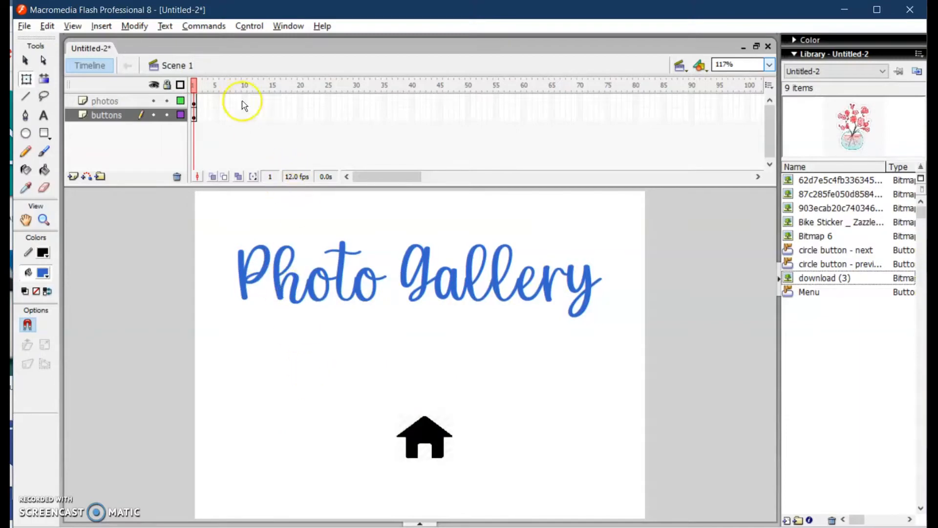
Step: Open the common Buttons library and expand the Circle Buttons folder inside classic buttons
left_click(279, 30)
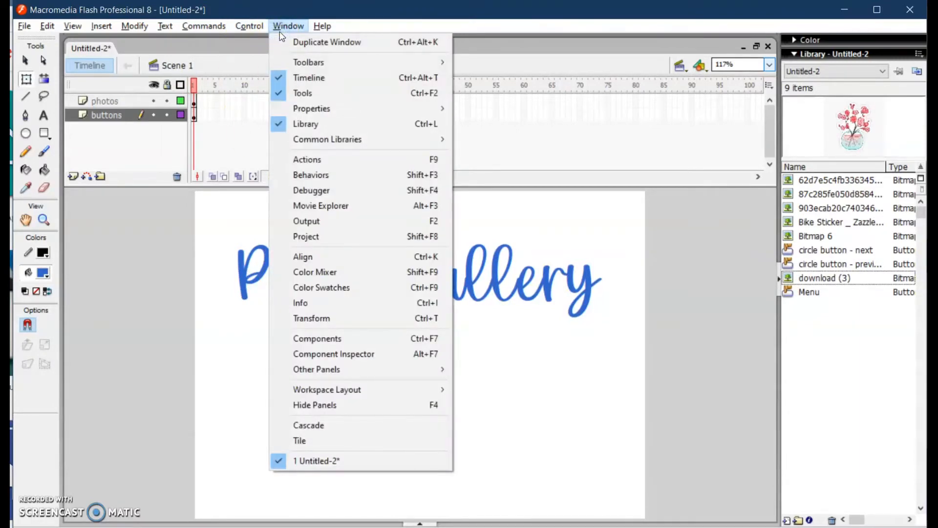
mouse_move(345, 139)
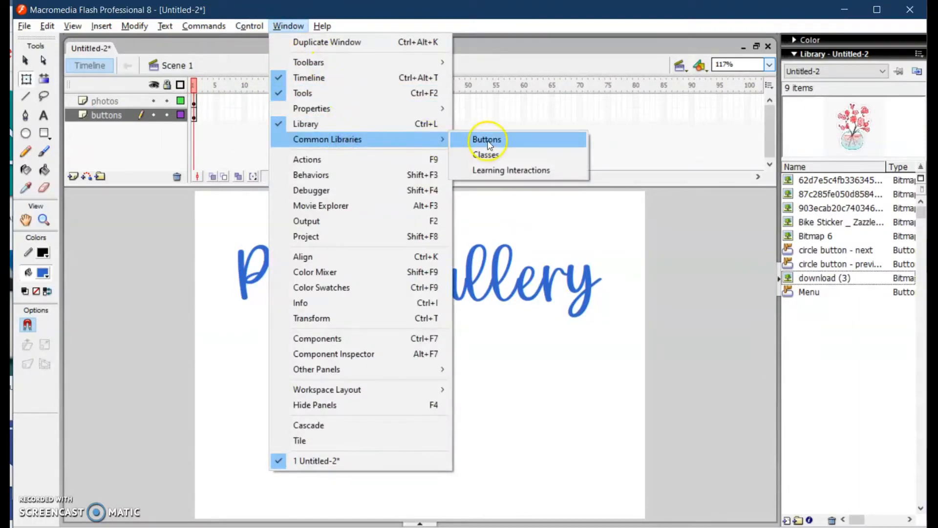
left_click(488, 140)
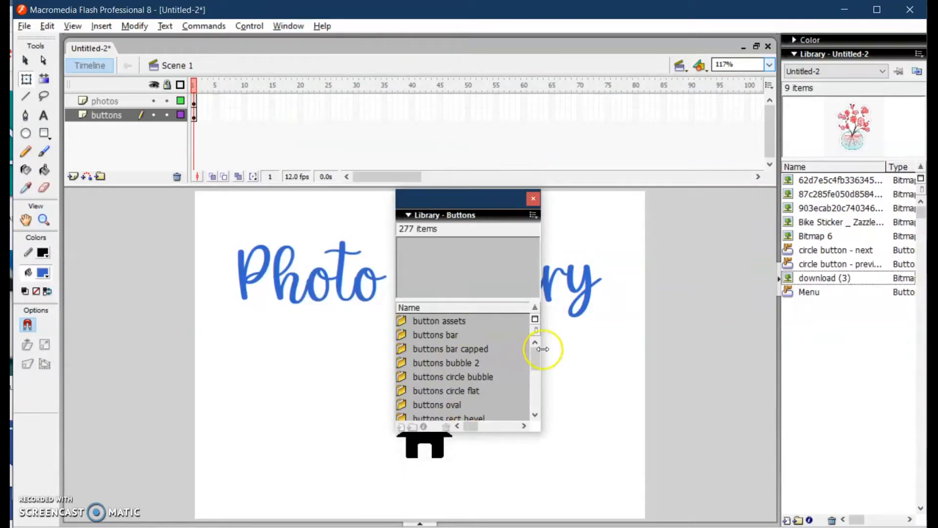
left_click_drag(535, 364, 541, 399)
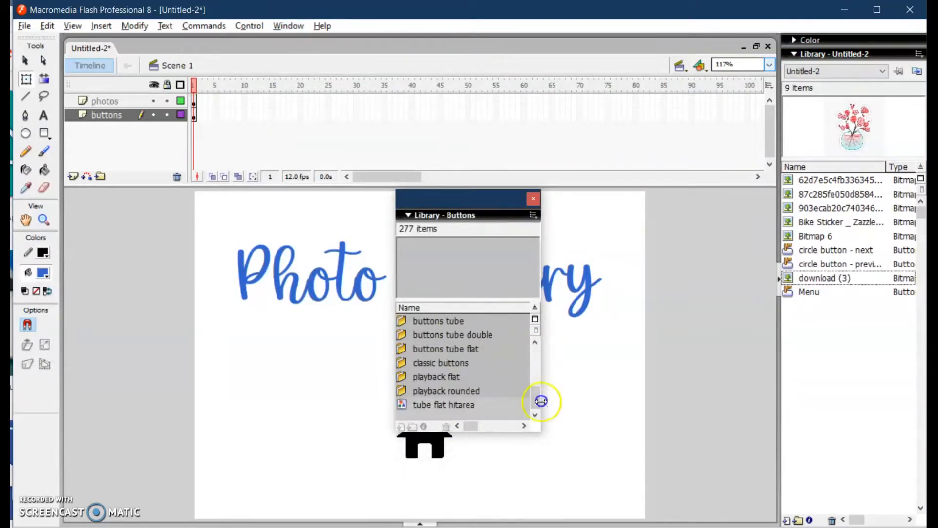
left_click(405, 364)
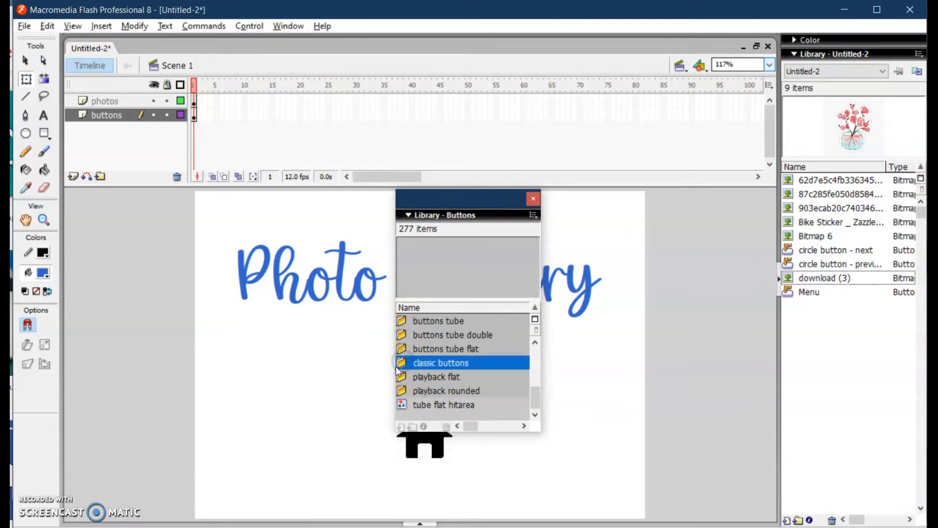
double_click(405, 364)
left_click_drag(538, 376, 537, 391)
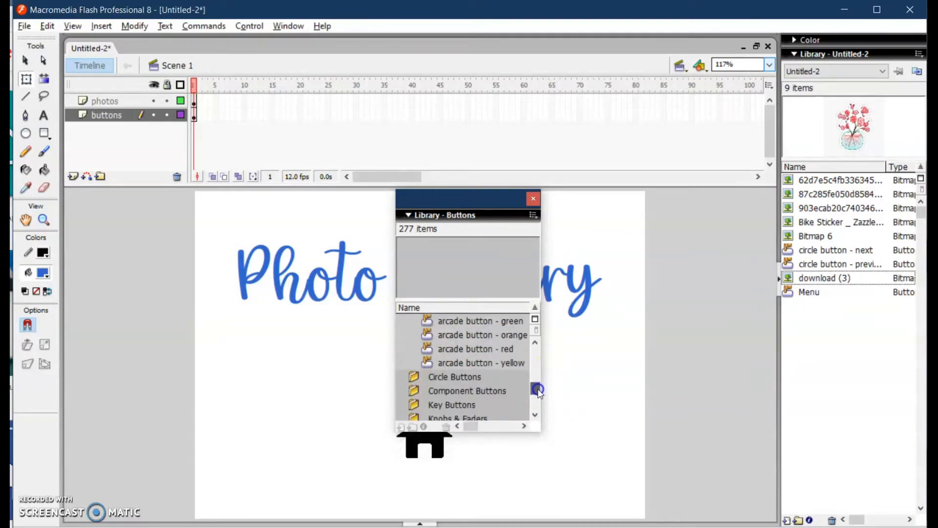
double_click(411, 377)
left_click_drag(533, 381, 535, 381)
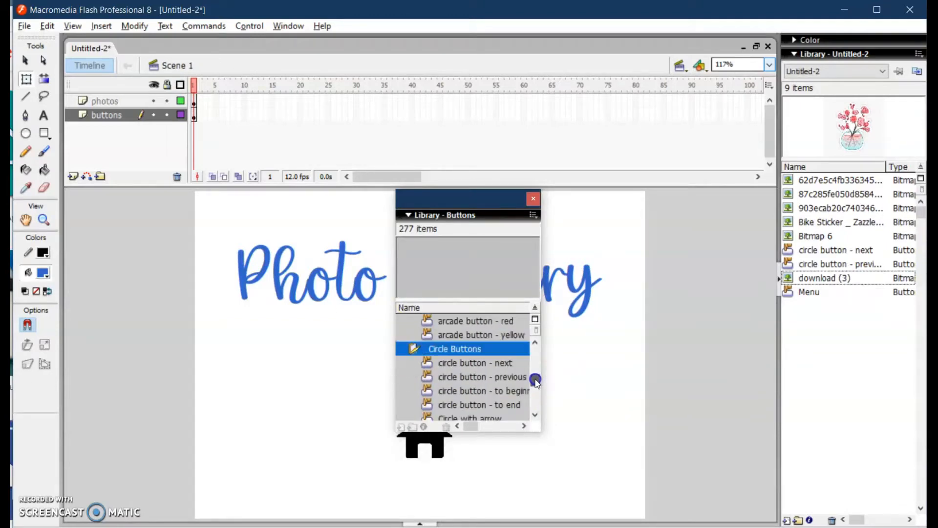
Step: Place "circle button - next" left of the house and "circle button - previous" right of it, and close the Buttons library
left_click(465, 362)
left_click_drag(468, 362, 277, 434)
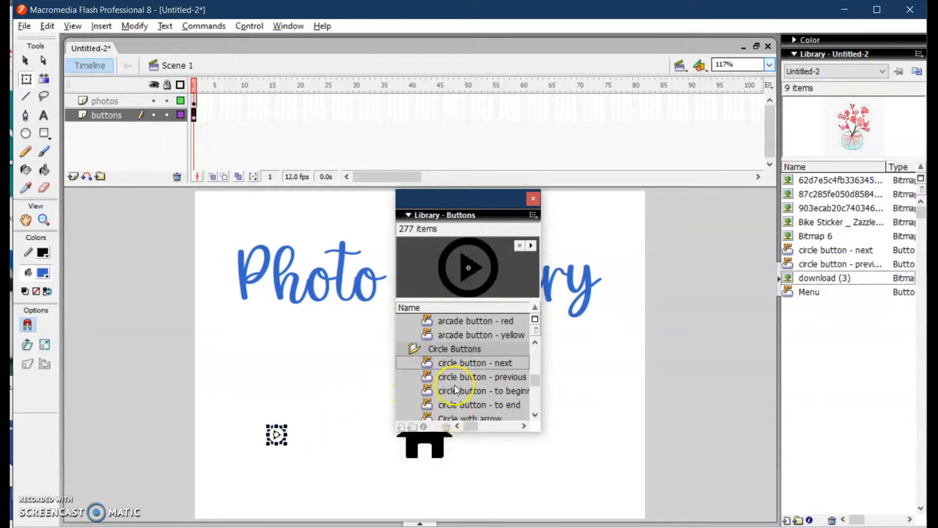
left_click(470, 375)
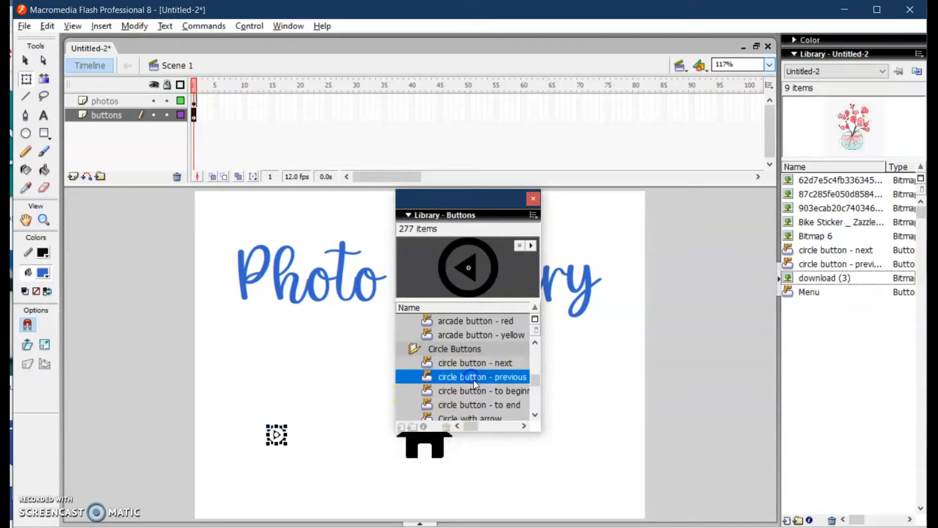
left_click_drag(474, 377, 584, 451)
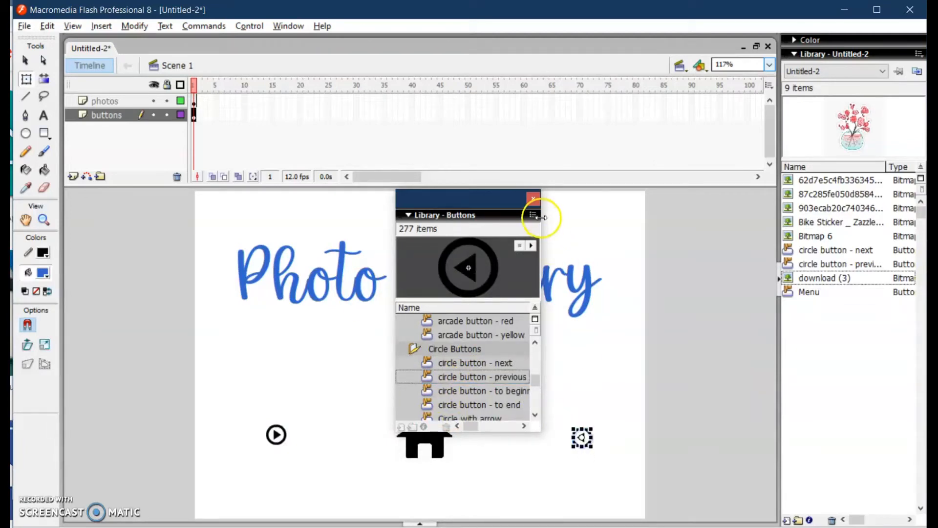
left_click(533, 198)
Step: Enlarge the next and previous circle buttons to roughly the size of the house icon
left_click(274, 435)
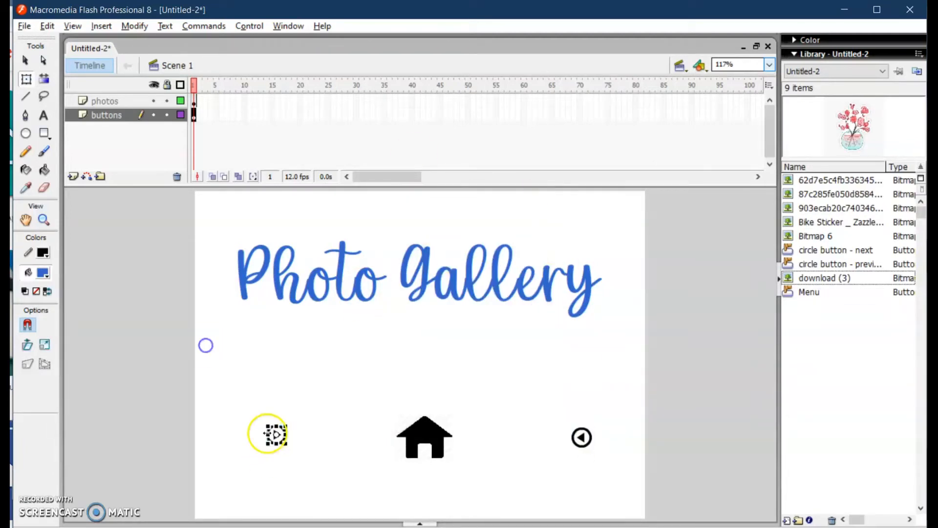
left_click_drag(286, 424, 299, 418)
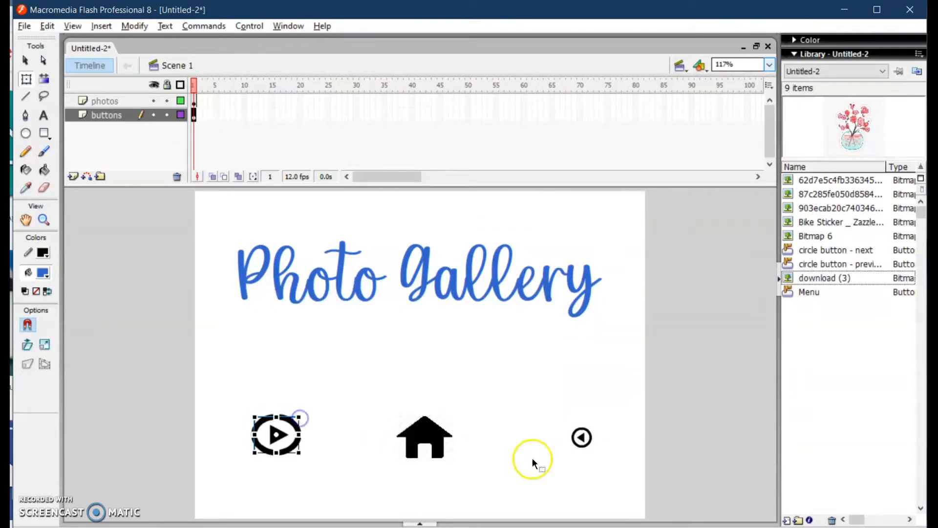
left_click(580, 435)
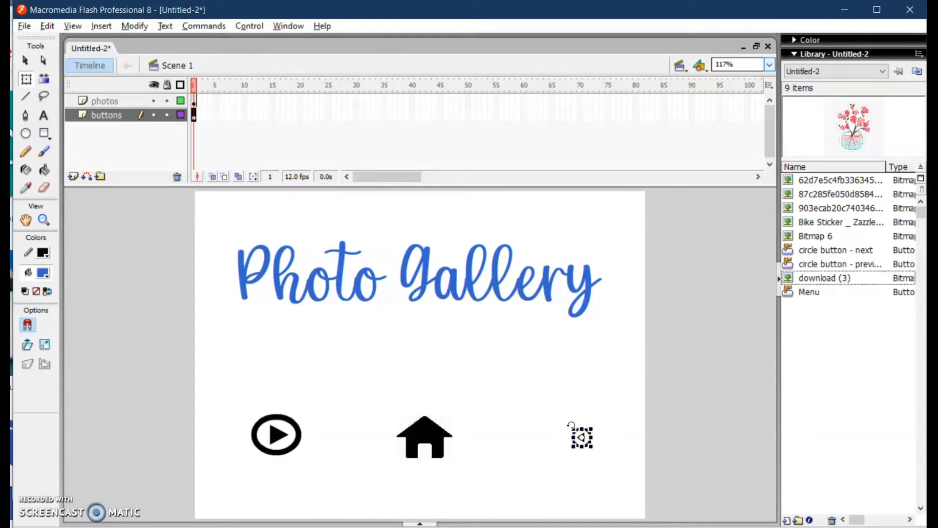
left_click(590, 430)
left_click_drag(590, 430, 604, 419)
left_click(198, 479)
Step: Move both circle buttons closer to the house icon, aligned with it in one row
left_click(274, 434)
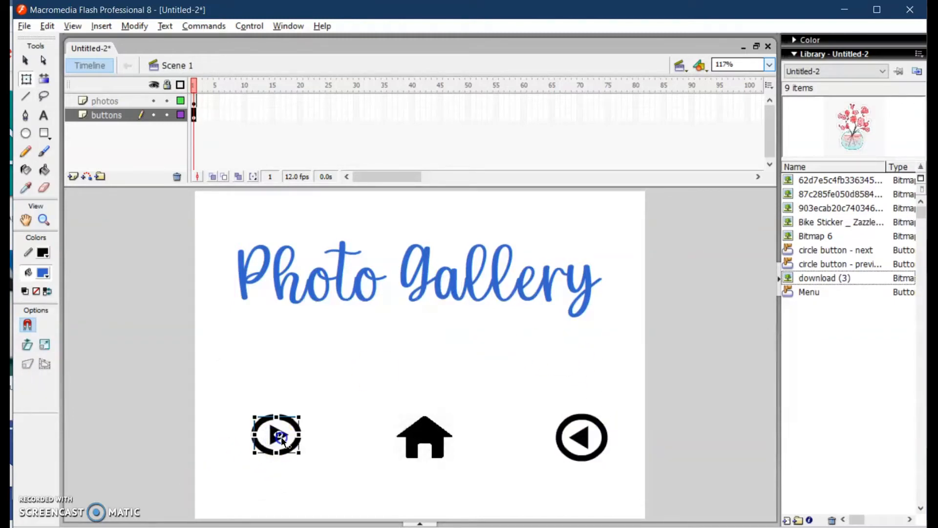
left_click_drag(292, 442, 337, 447)
left_click(586, 446)
left_click_drag(589, 452, 534, 453)
left_click(599, 367)
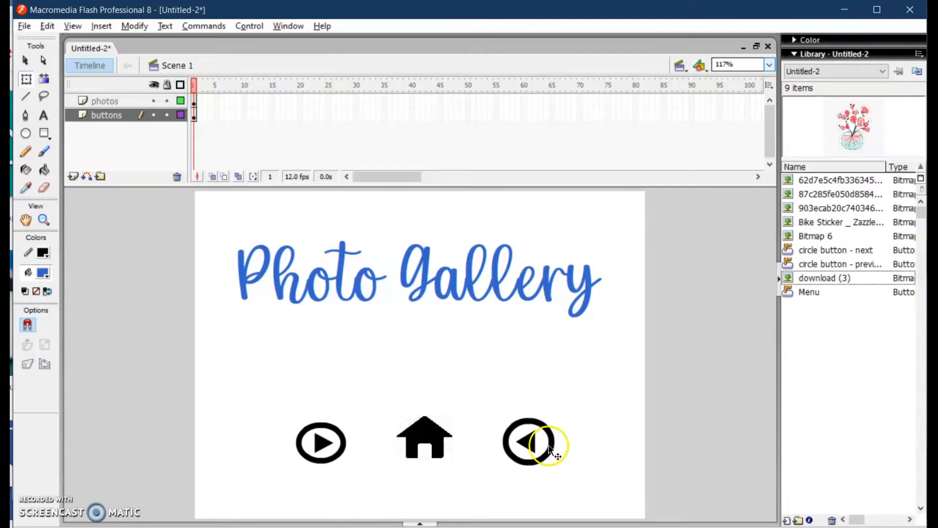
Step: Convert the house icon to a button symbol named "home"
left_click(320, 442)
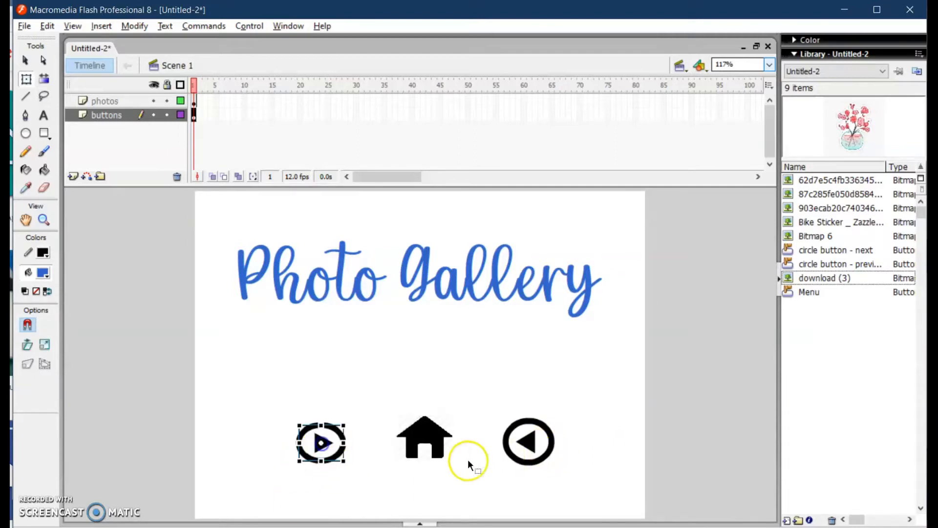
left_click(533, 443)
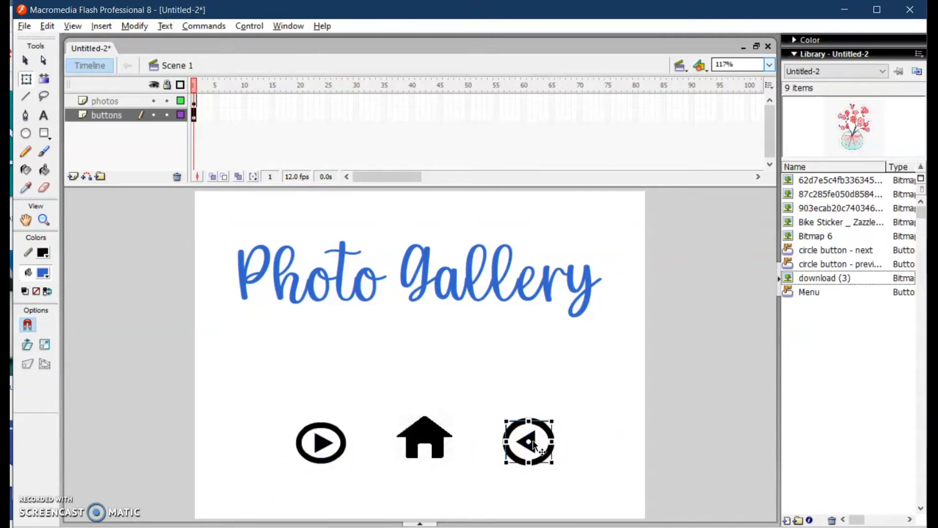
left_click(455, 482)
left_click(421, 441)
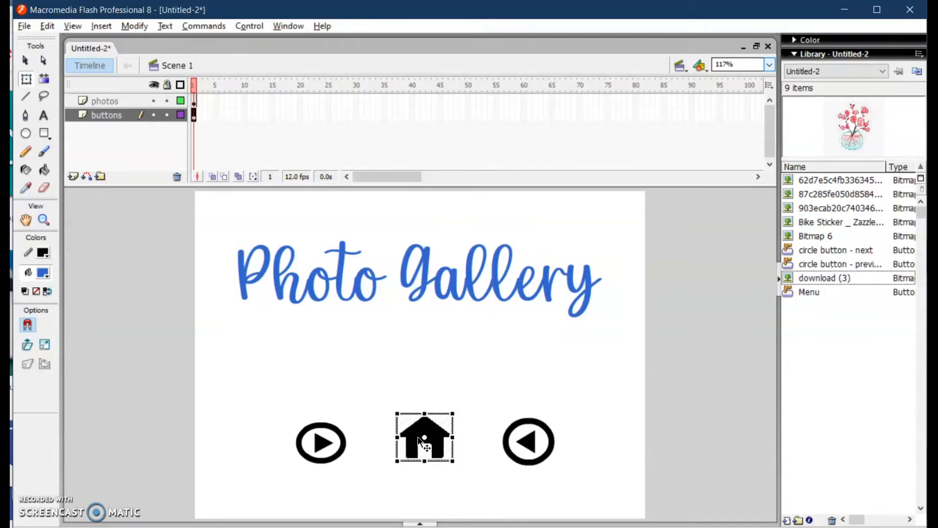
key("F8")
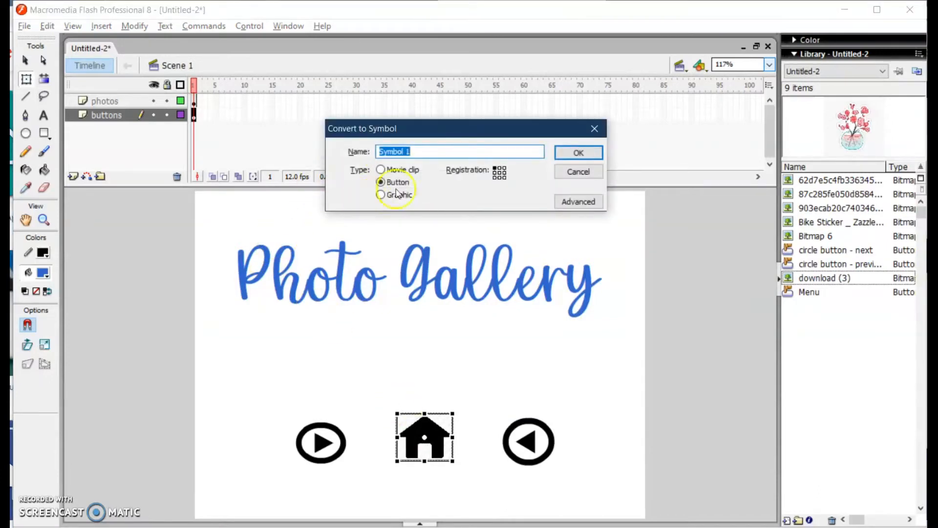
left_click_drag(413, 152, 359, 153)
type("home")
left_click(563, 153)
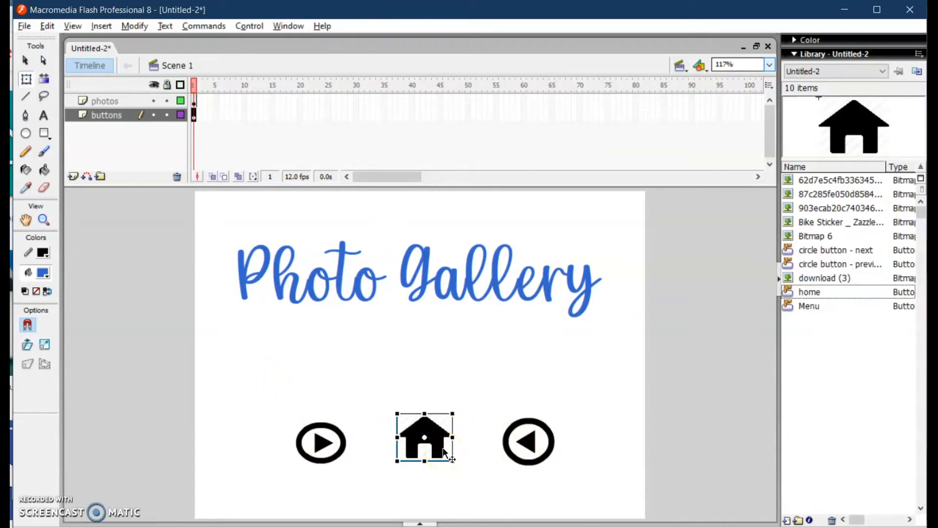
Step: Insert a keyframe at frame 2 of the photos layer and delete the Photo Gallery title from it
left_click(111, 102)
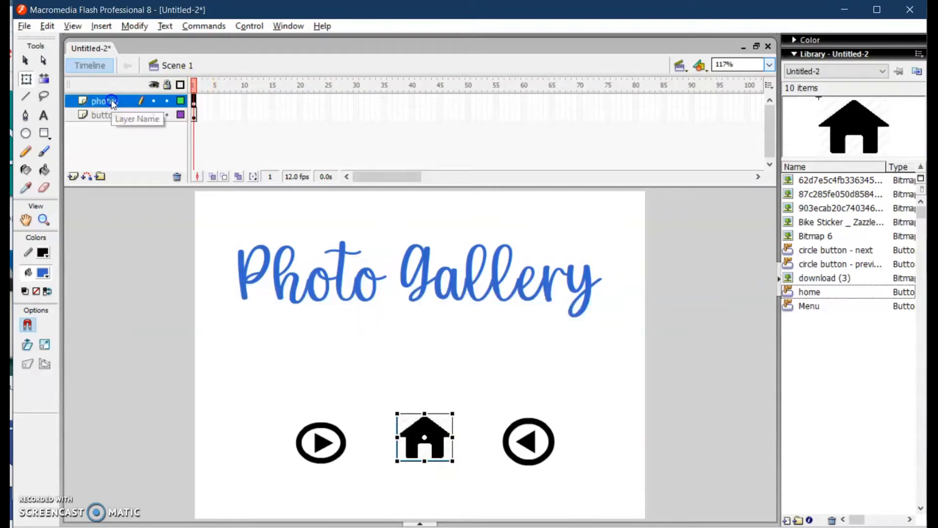
left_click(199, 104)
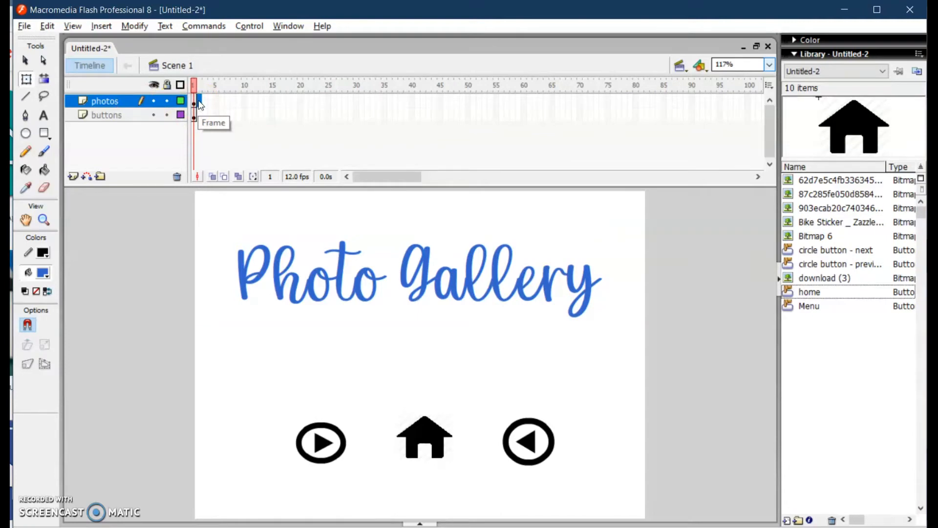
key("F6")
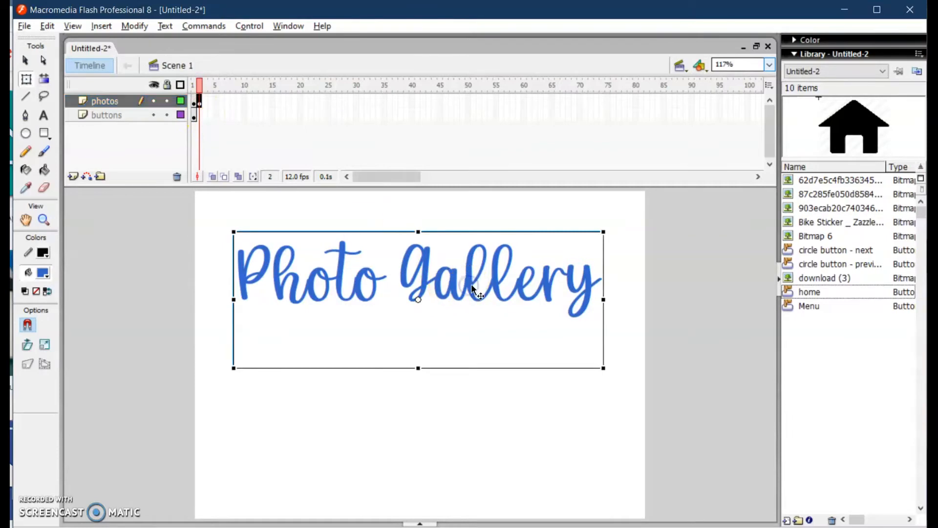
key("Delete")
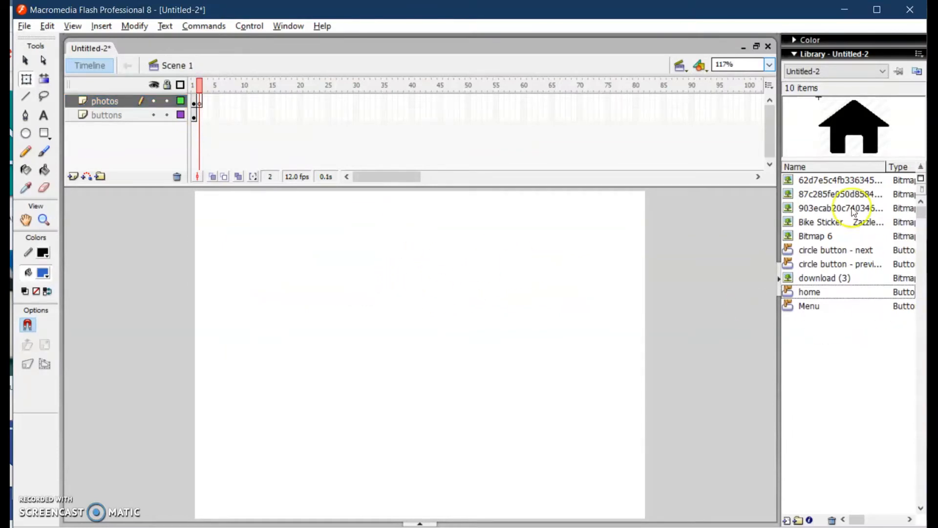
Step: Place the girl-with-flowers bitmap from the library on frame 2, enlarge it slightly and centre it in the upper part of the stage
left_click(835, 180)
left_click_drag(829, 183, 428, 307)
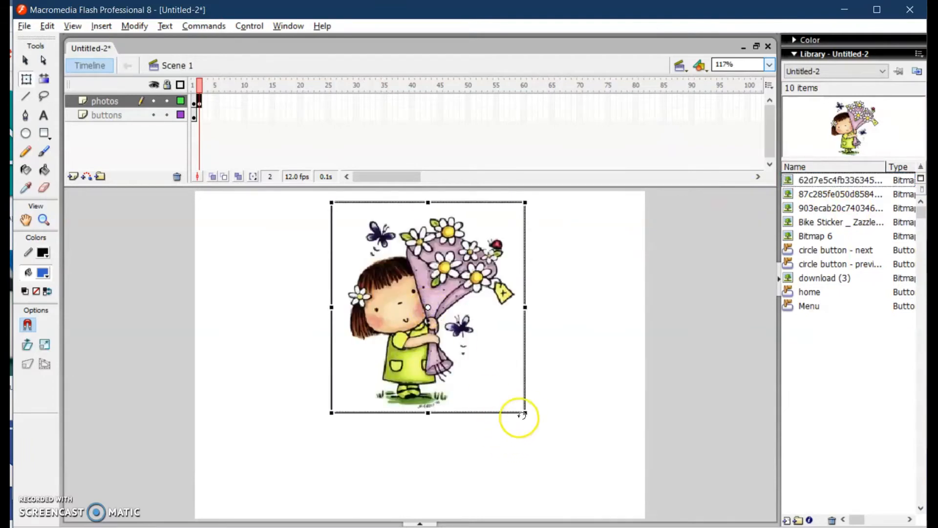
left_click_drag(428, 412, 428, 401)
left_click_drag(445, 345, 436, 352)
left_click_drag(419, 406, 419, 422)
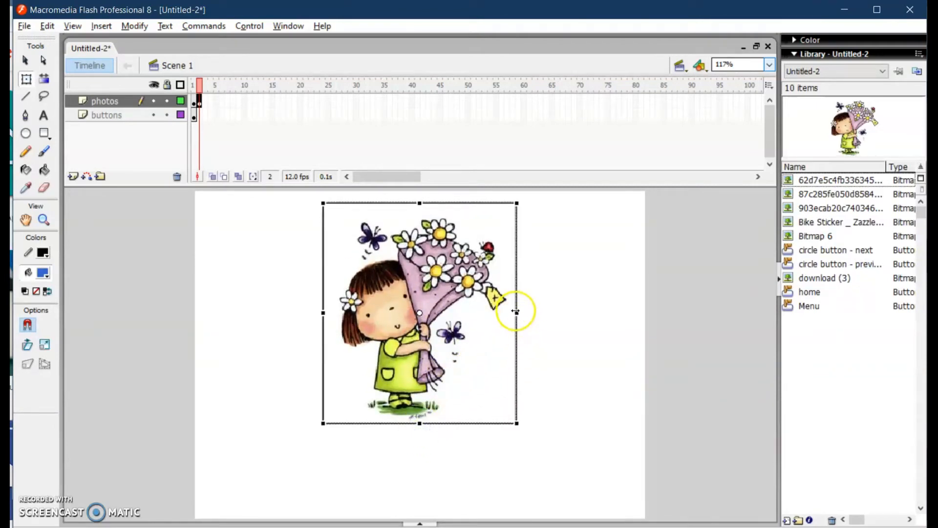
left_click_drag(517, 313, 535, 314)
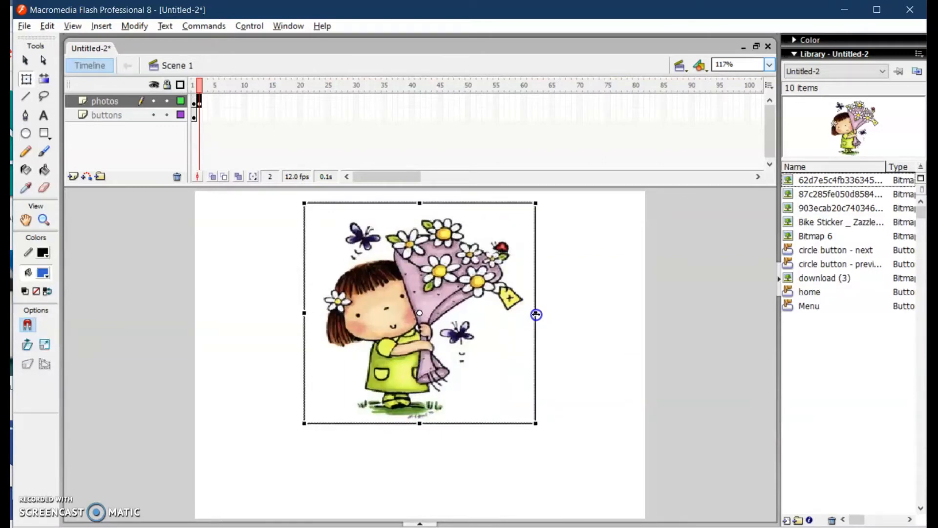
left_click(508, 475)
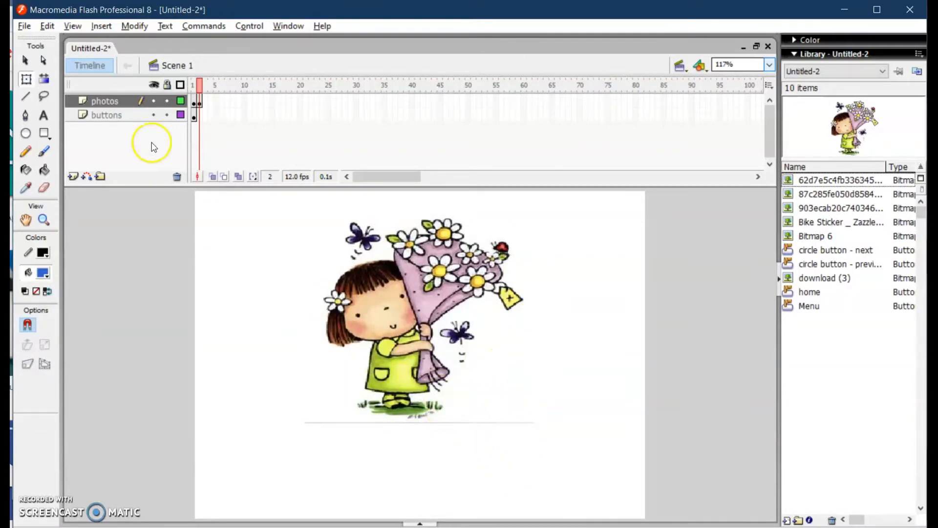
Step: Insert a keyframe at frame 3 of the photos layer and replace the girl picture with the "87c285fe050d8584..." bicycle bitmap
left_click(205, 103)
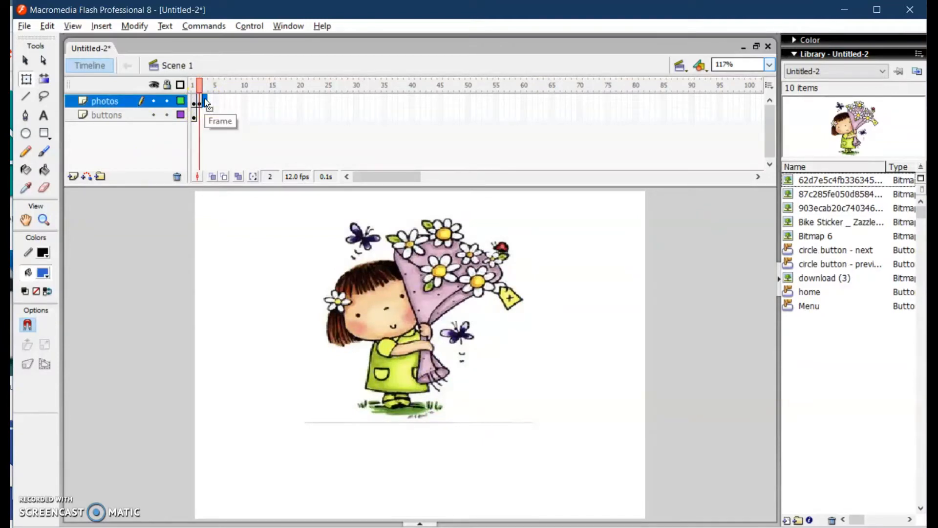
left_click(205, 104)
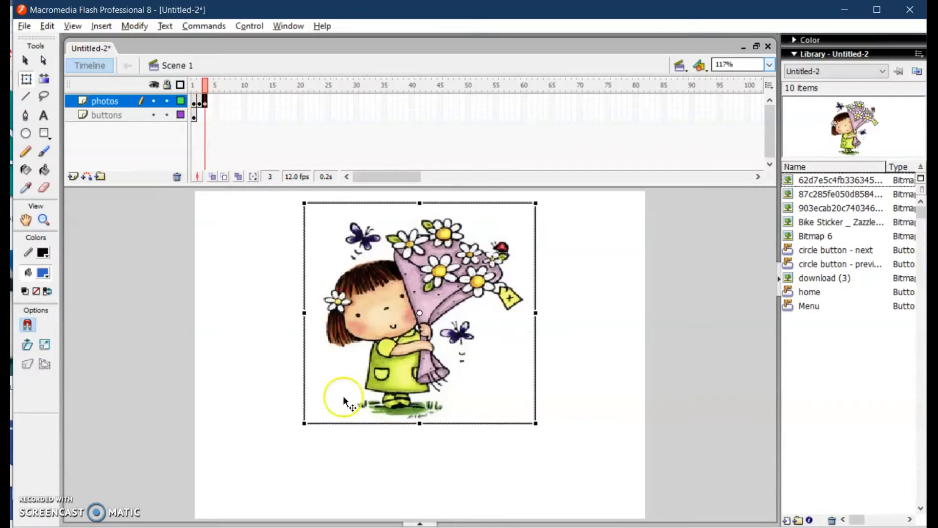
left_click(578, 334)
left_click(395, 289)
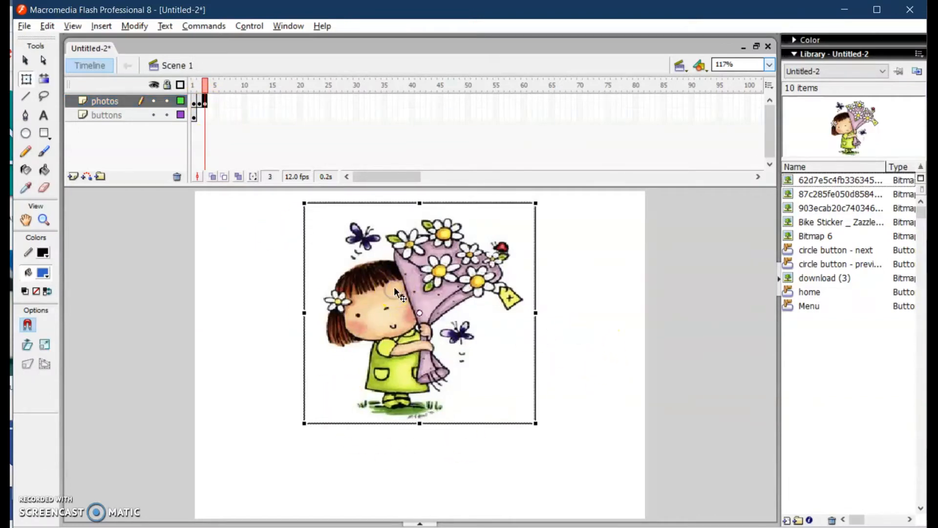
key("Delete")
left_click_drag(812, 194, 434, 321)
Step: Insert a keyframe at frame 4 of the photos layer and replace the bicycle with the "903ecab20c740346..." Love bitmap
left_click(211, 101)
left_click(213, 103)
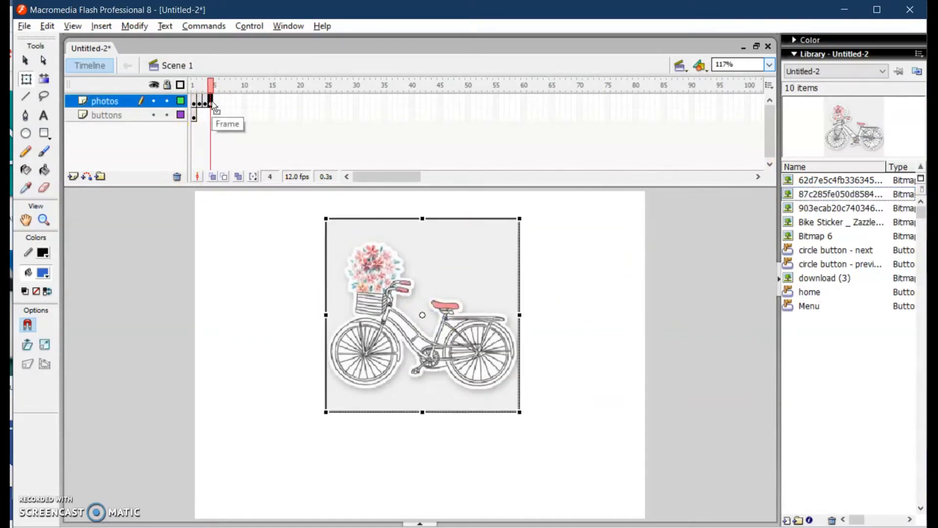
left_click(442, 338)
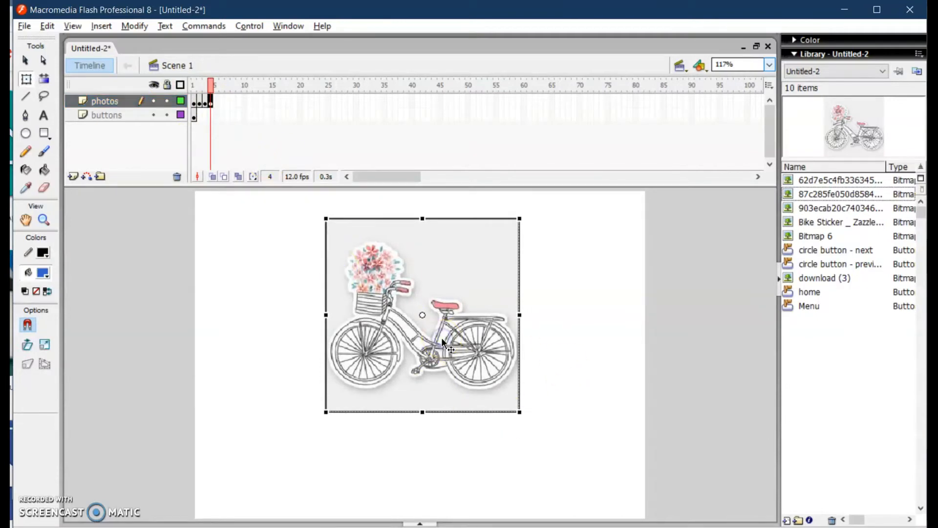
key("Delete")
left_click_drag(854, 210, 427, 355)
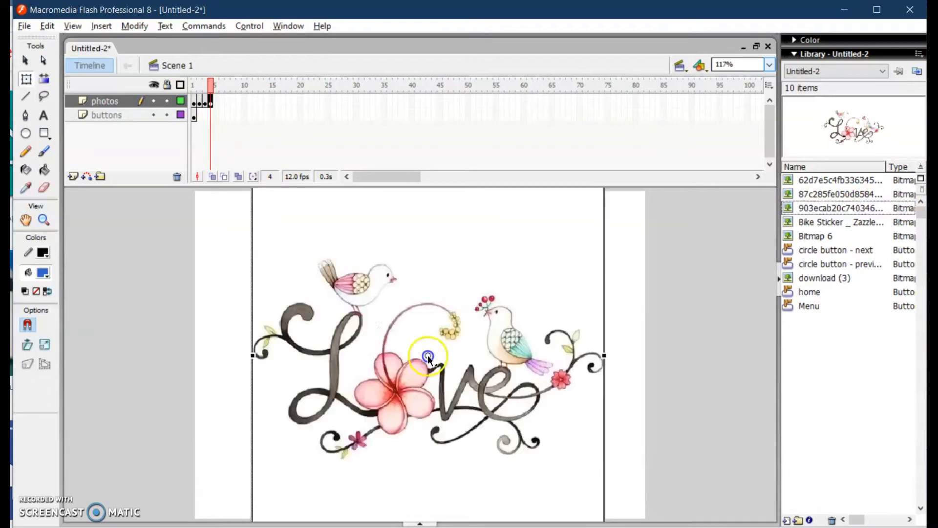
Step: Reduce the height of the Love picture and centre it horizontally near the stage's upper edge
left_click(295, 268)
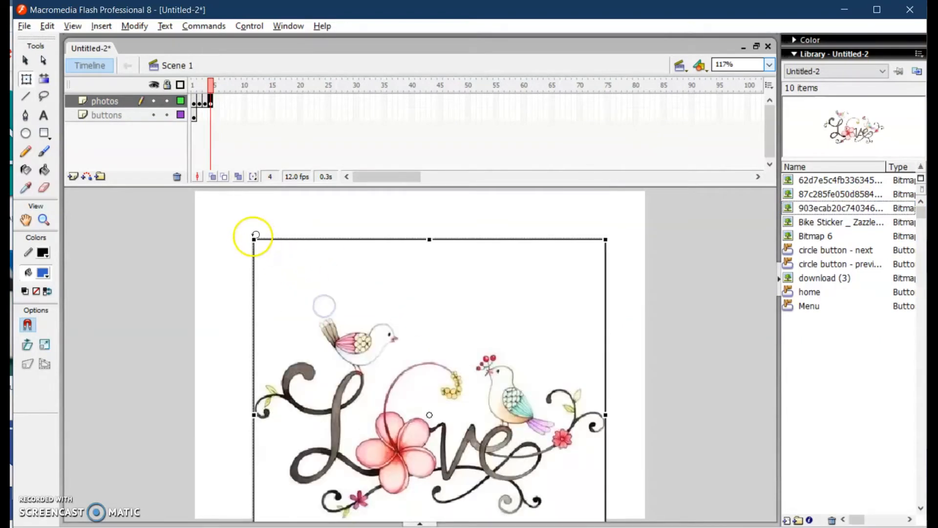
left_click_drag(430, 239, 429, 324)
left_click_drag(459, 373, 452, 248)
left_click_drag(421, 362, 419, 446)
left_click_drag(492, 348, 491, 367)
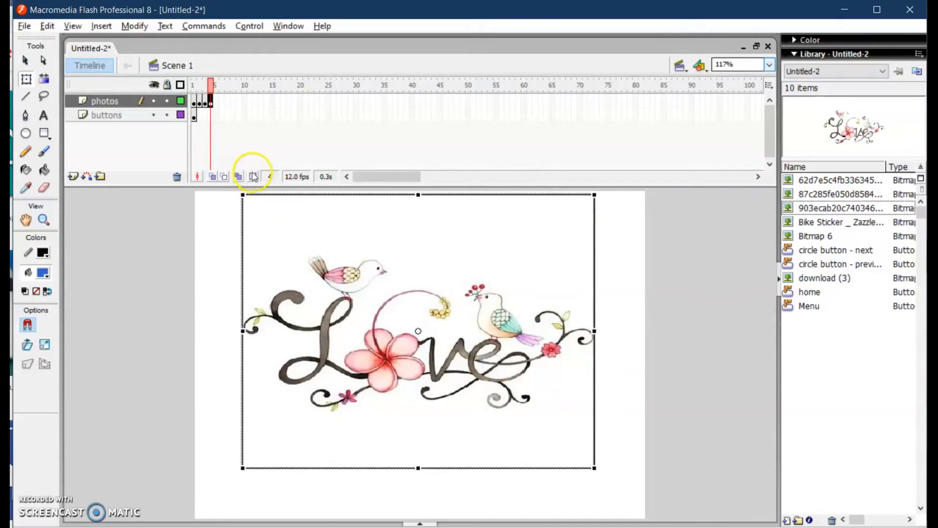
left_click(479, 349)
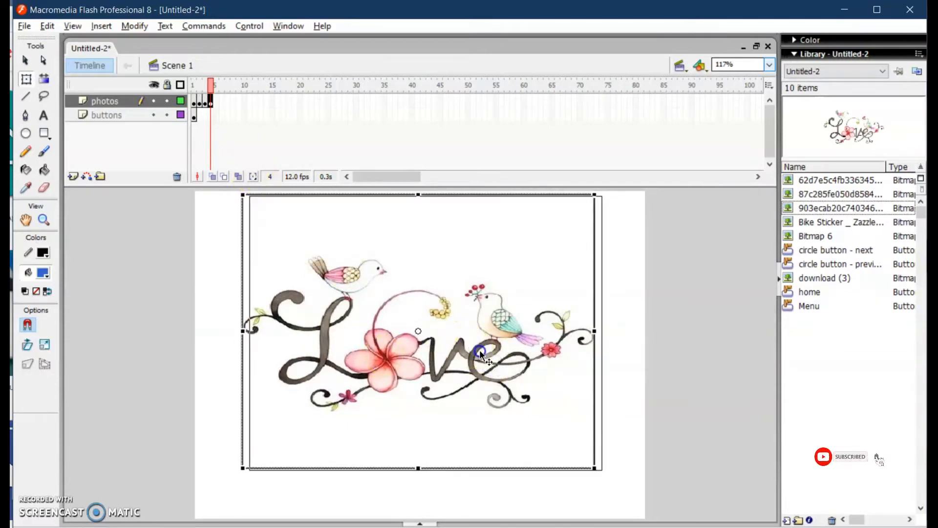
Step: Insert a keyframe at frame 5 of the photos layer and delete the Love picture from it
left_click(217, 101)
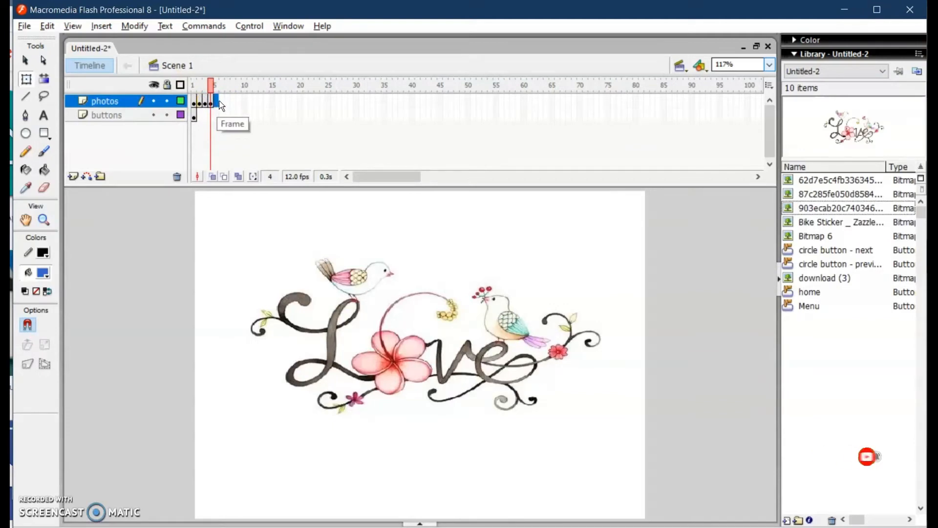
left_click(218, 102)
left_click(448, 321)
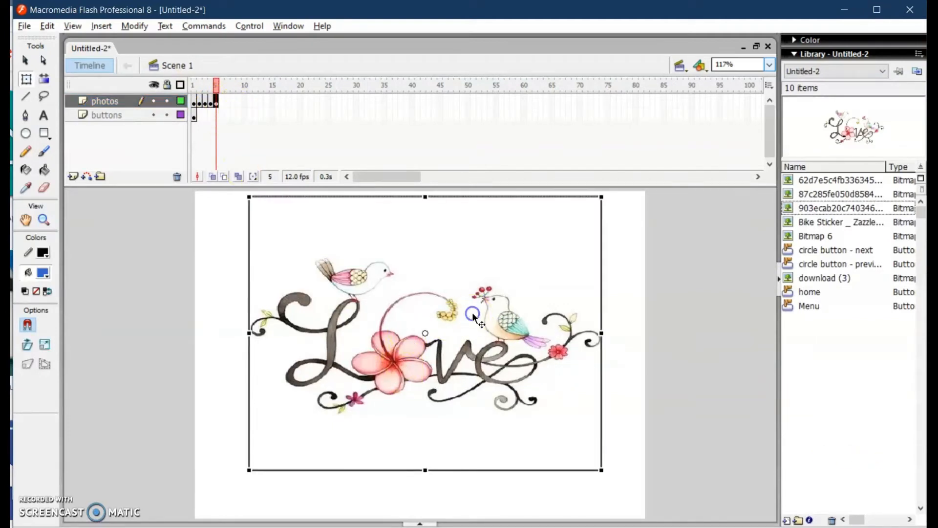
key("Delete")
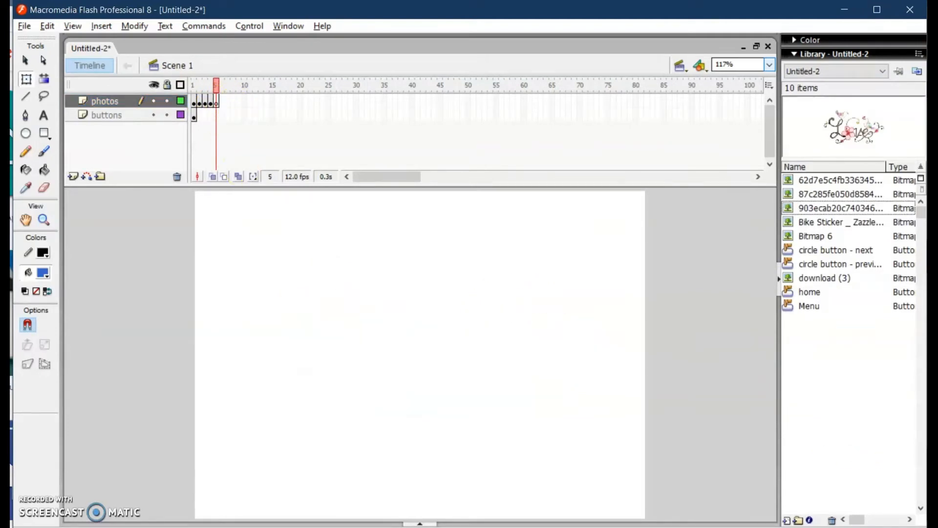
Step: Preview the remaining library bitmaps and place "download (3)", the flower vase, on frame 5
left_click(834, 213)
left_click(833, 223)
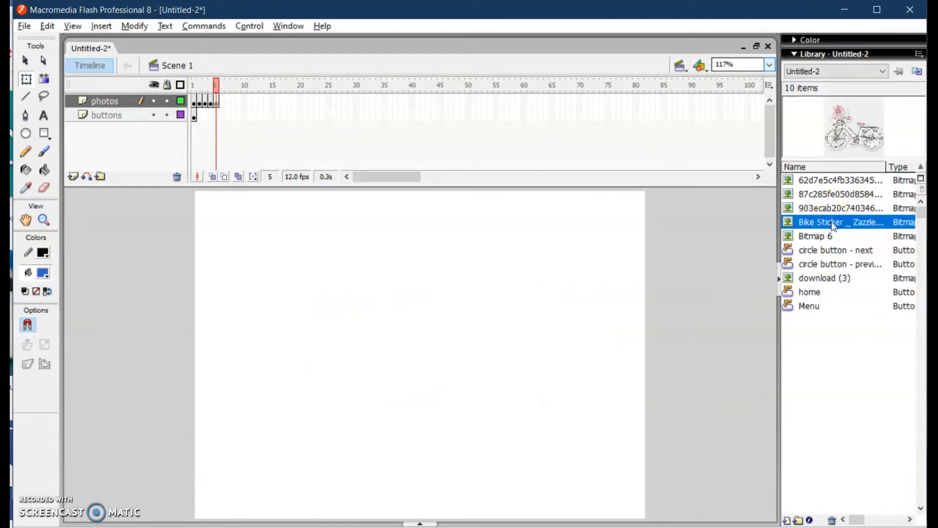
left_click(829, 194)
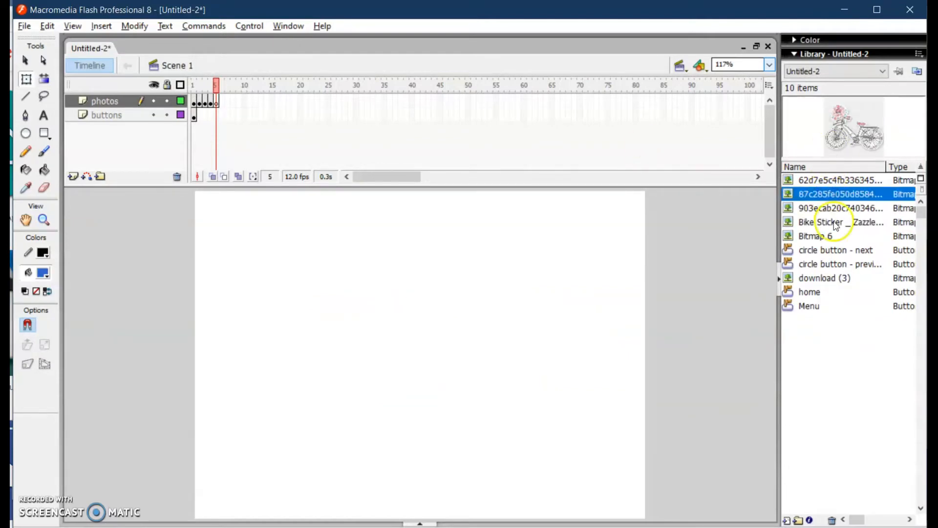
left_click(836, 222)
left_click(825, 236)
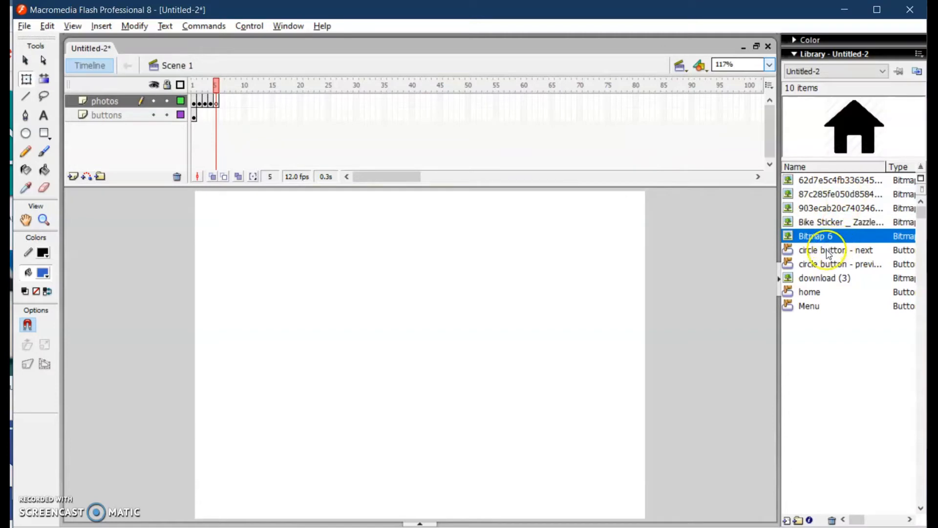
left_click(826, 279)
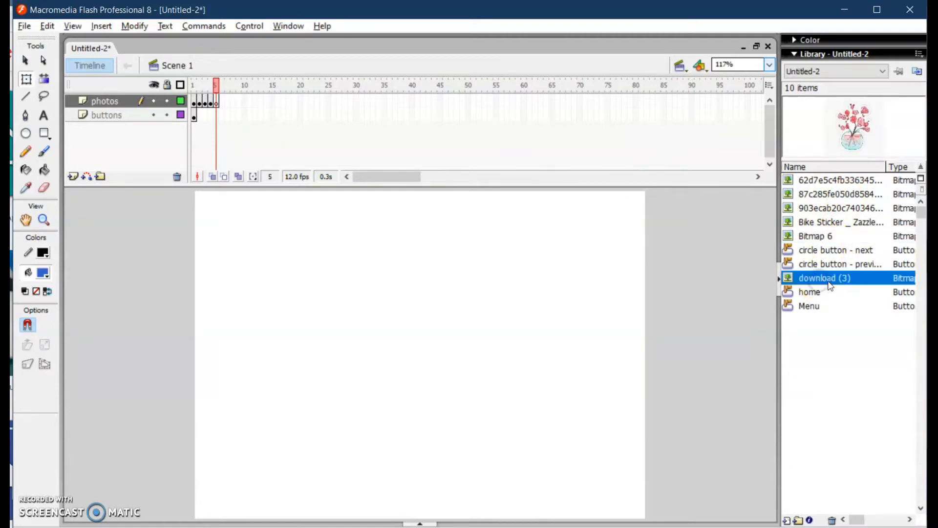
left_click_drag(671, 280, 496, 361)
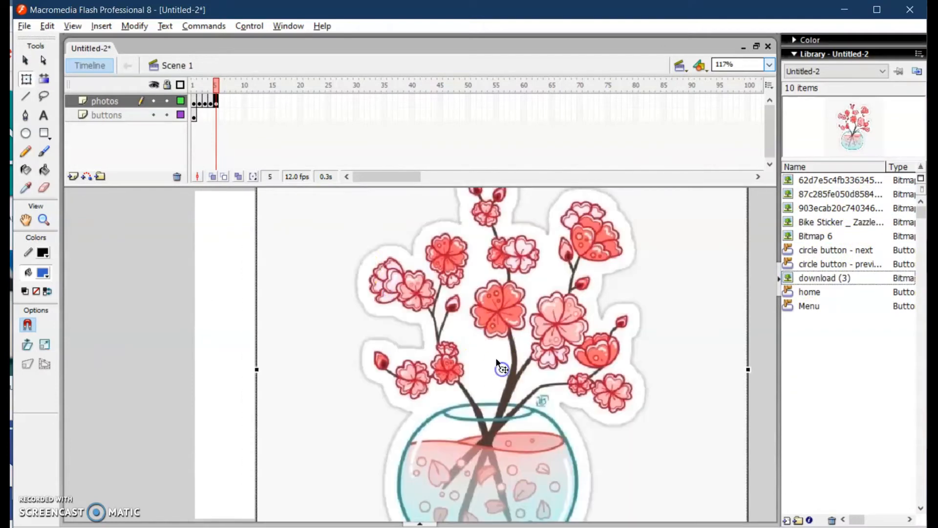
Step: Shrink the flower vase picture to about half the stage width and centre it in the upper part of the stage
left_click_drag(321, 228, 309, 299)
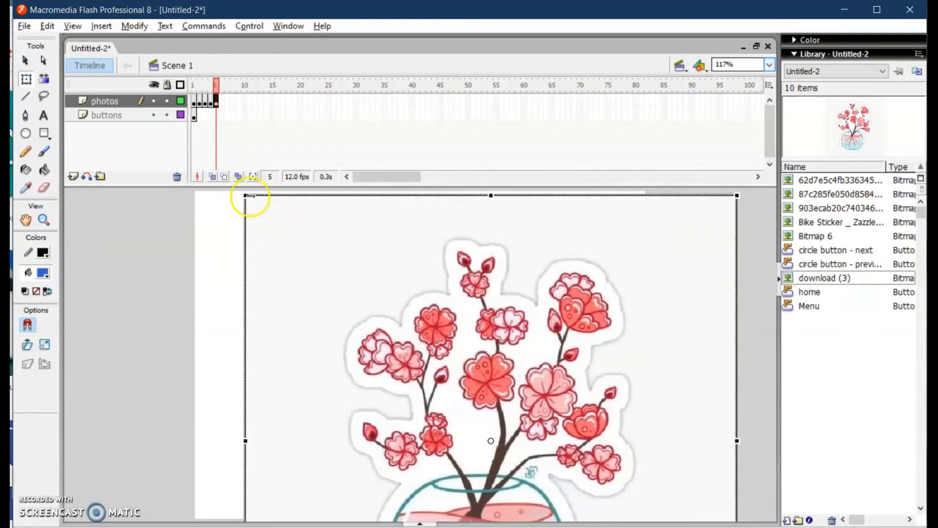
left_click_drag(246, 198, 377, 331)
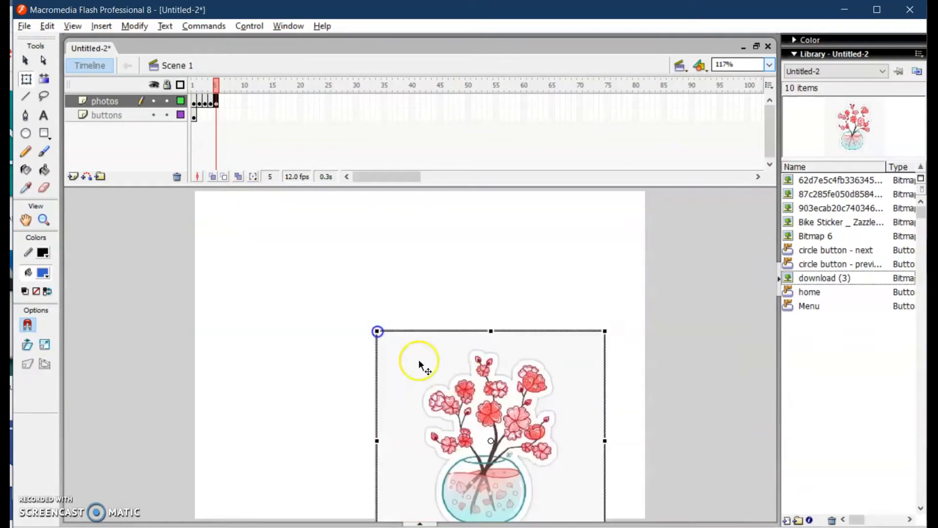
left_click_drag(469, 391, 396, 263)
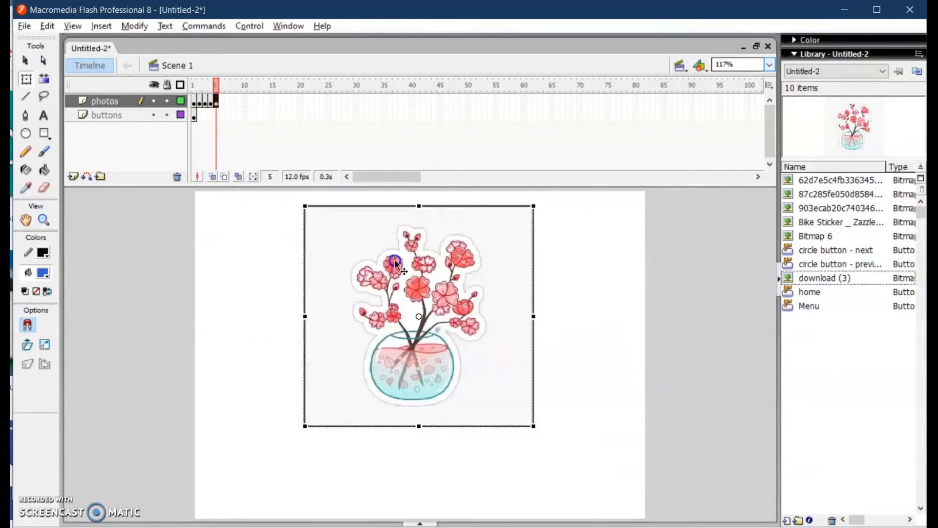
left_click(554, 281)
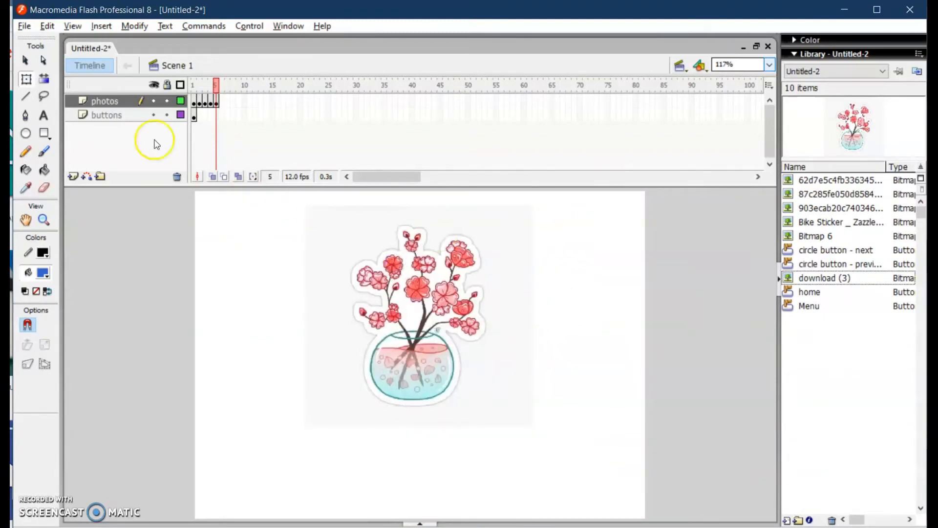
left_click(215, 103)
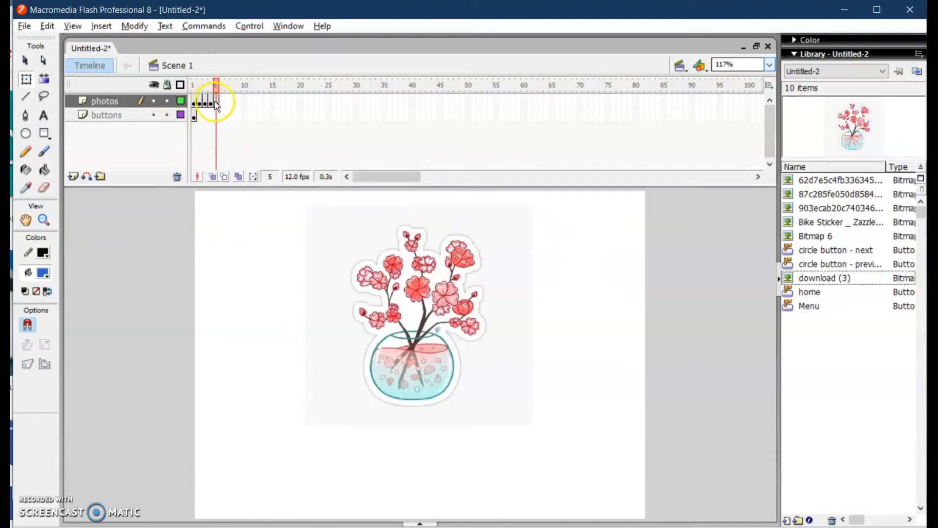
Step: Insert a keyframe at frame 6 of the photos layer and delete the flower vase picture from it
left_click(223, 102)
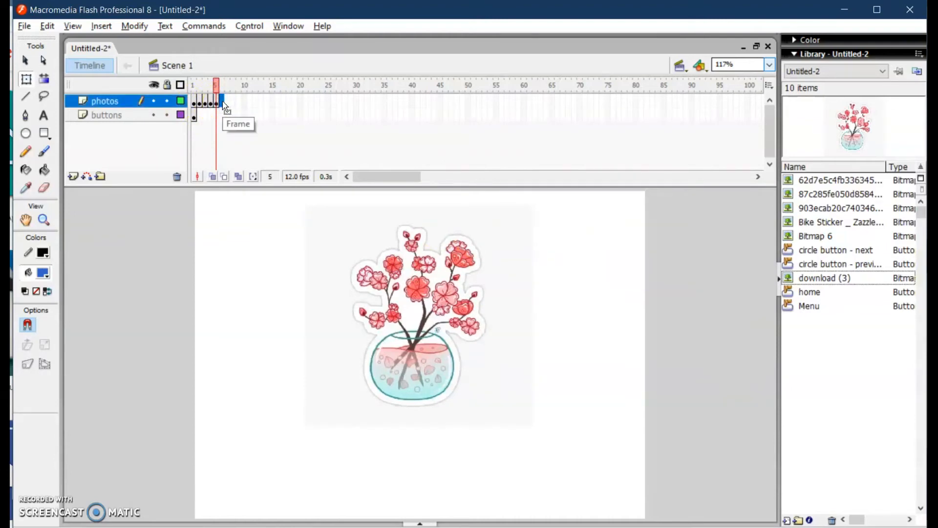
key("F6")
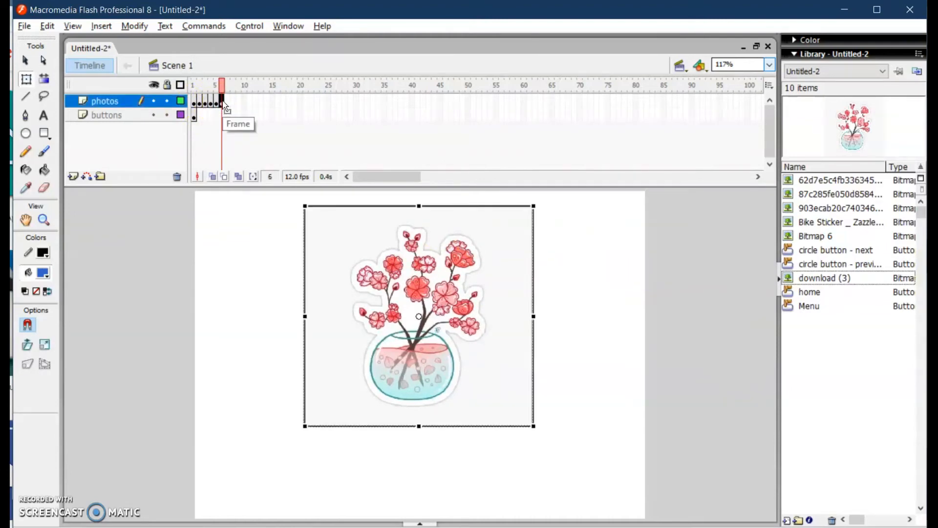
left_click(448, 321)
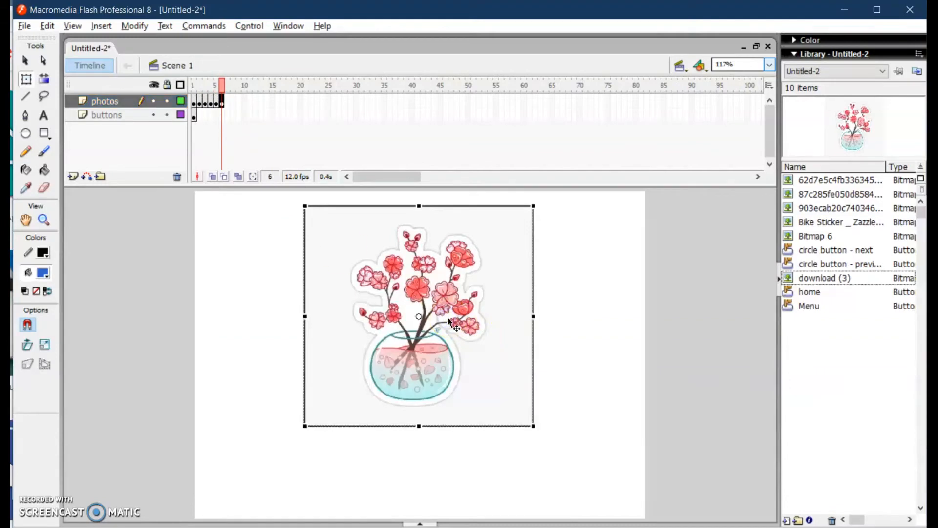
key("Delete")
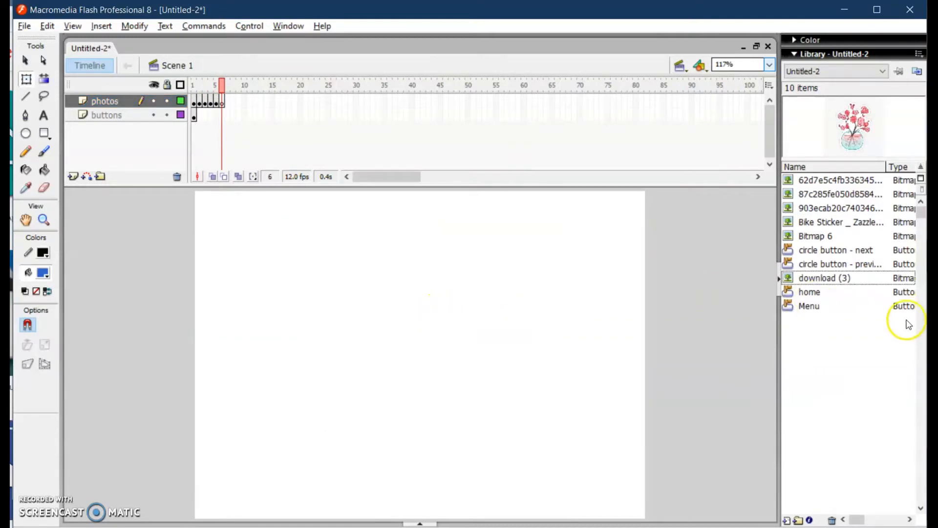
Step: Preview the first library bitmaps and place the bicycle picture in the upper middle of the stage on frame 6
left_click(829, 181)
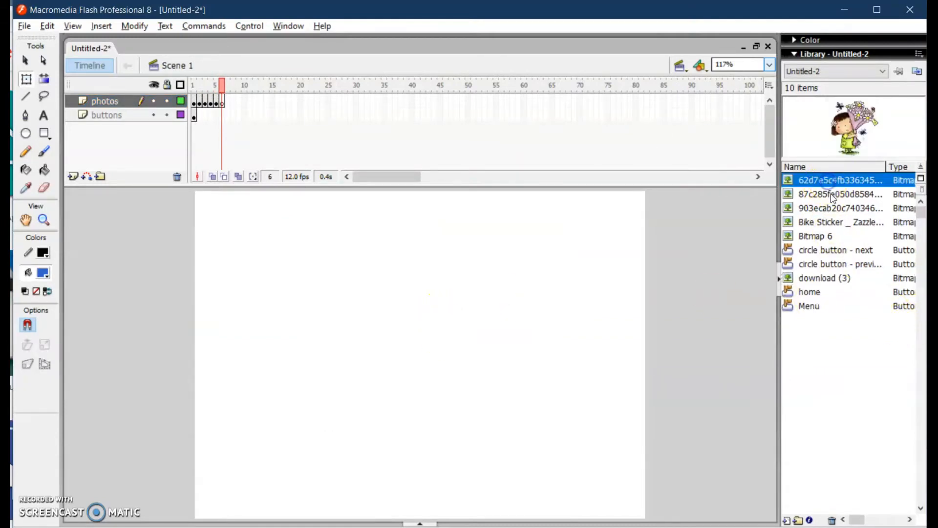
left_click(831, 193)
left_click_drag(827, 197, 425, 305)
Step: Check the pictures on the earlier keyframes of the photos layer and return to frame 6
left_click(43, 116)
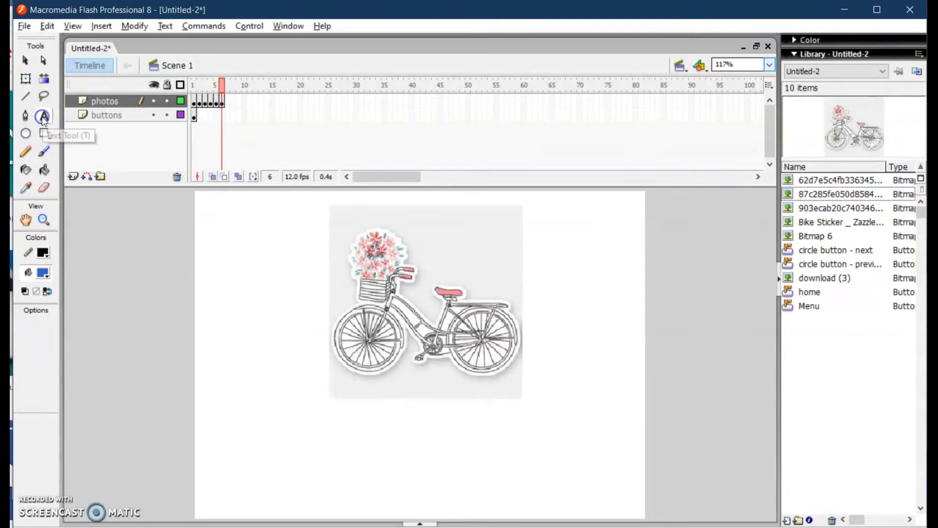
left_click(203, 103)
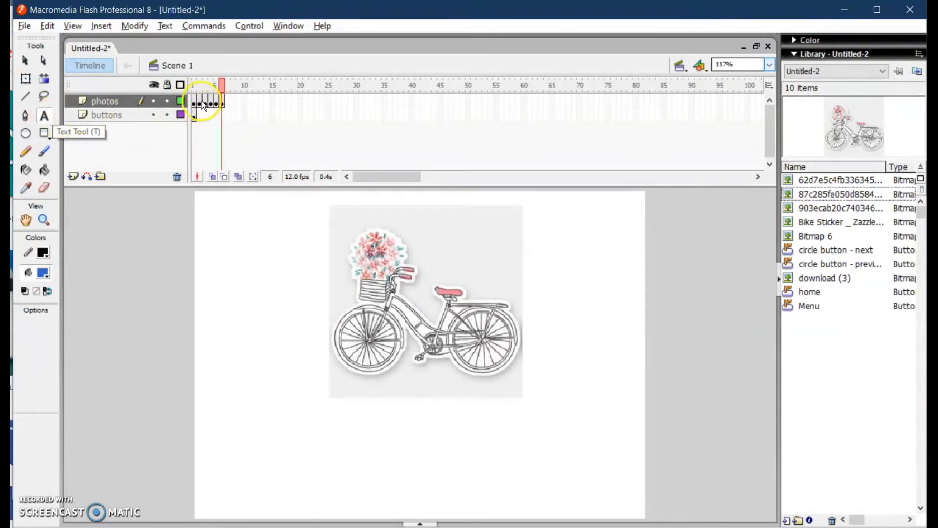
left_click(198, 102)
left_click(206, 104)
left_click(230, 104)
left_click(230, 104)
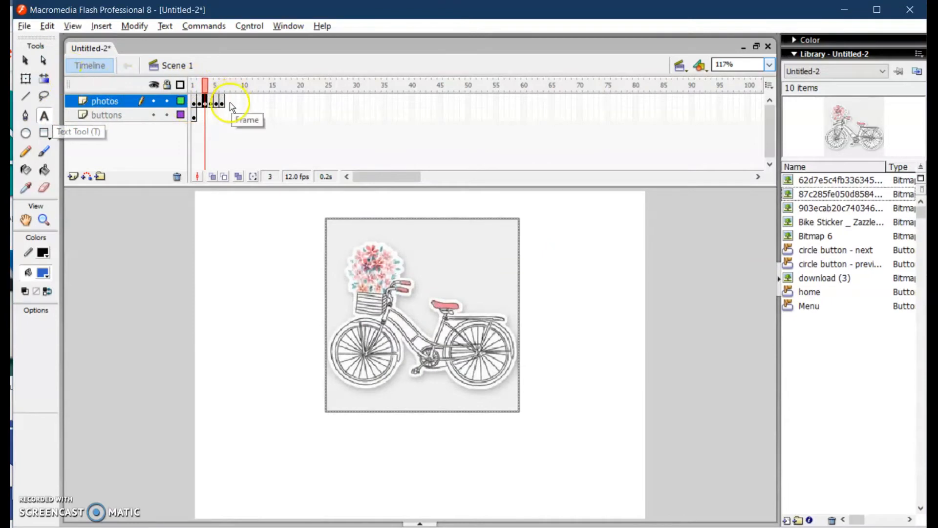
left_click(221, 102)
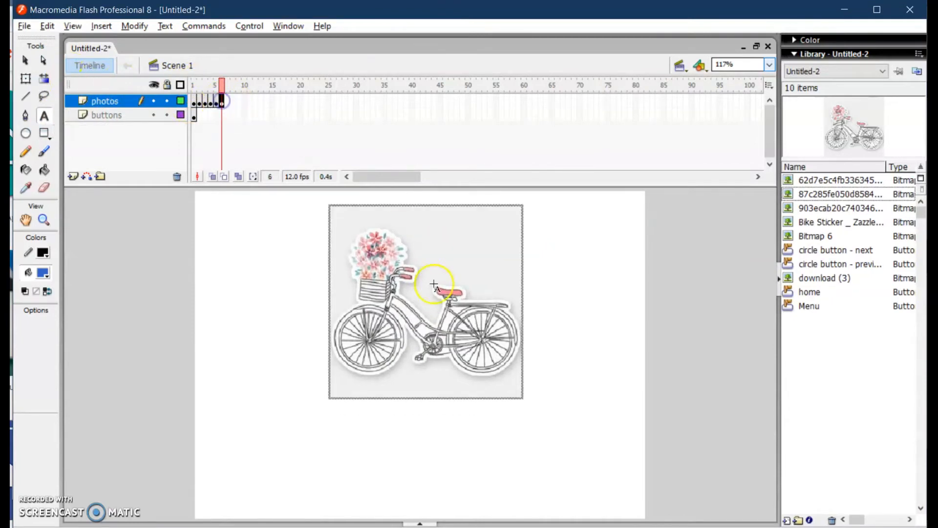
Step: Mirror the bicycle picture horizontally with Free Transform, tilt it slightly counter-clockwise and move it a little to the right
left_click(26, 78)
left_click_drag(328, 299, 528, 311)
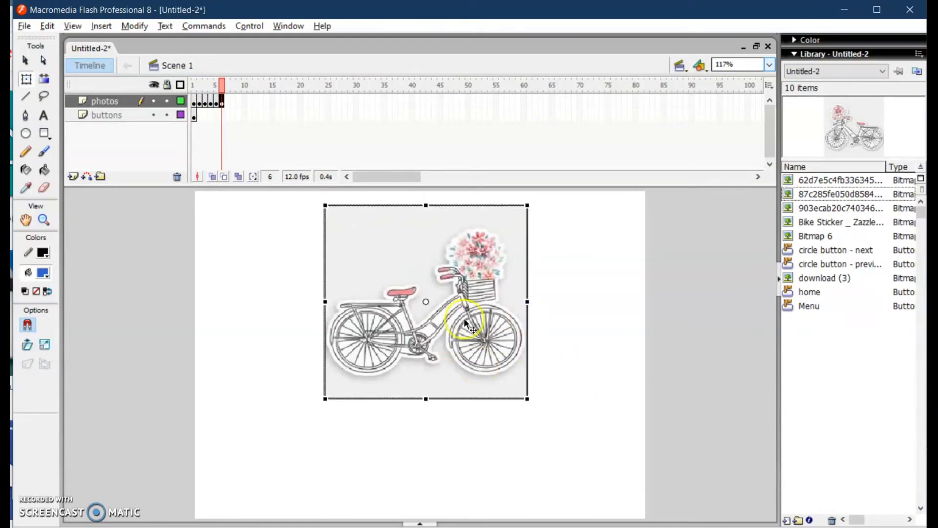
left_click_drag(473, 333, 470, 333)
left_click_drag(527, 403, 538, 379)
left_click_drag(490, 332, 511, 343)
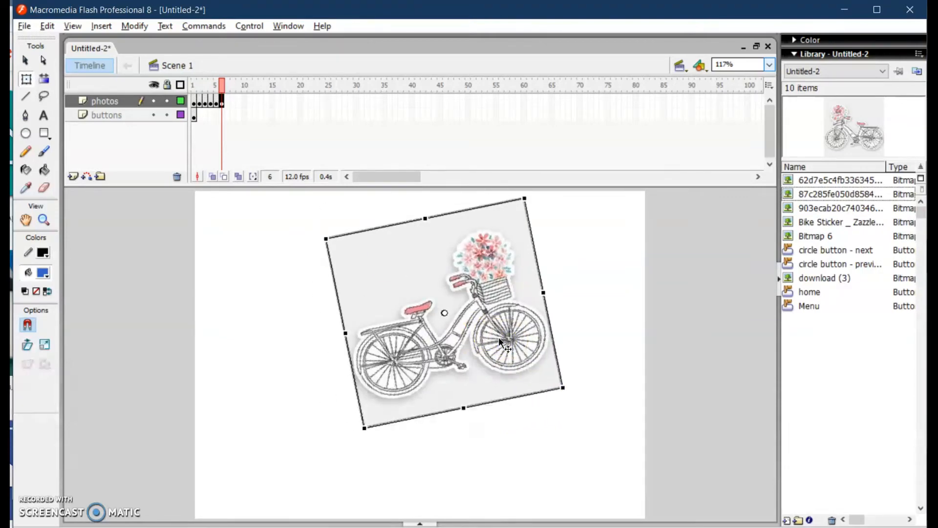
Step: Paste a copy of the bicycle picture, mirror it horizontally, tilt it clockwise and place it on the left half of the stage
key("ctrl+v")
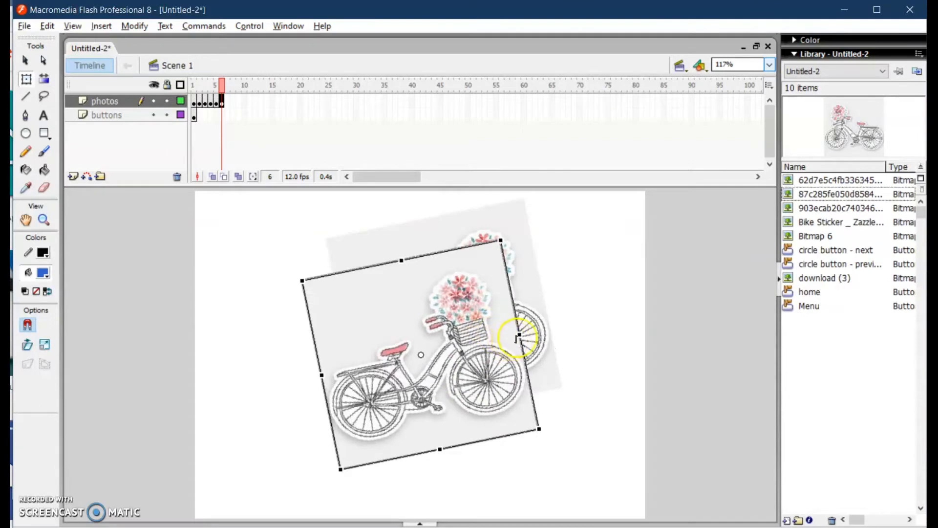
left_click_drag(519, 335, 321, 343)
left_click_drag(440, 361, 359, 324)
left_click_drag(461, 398, 401, 440)
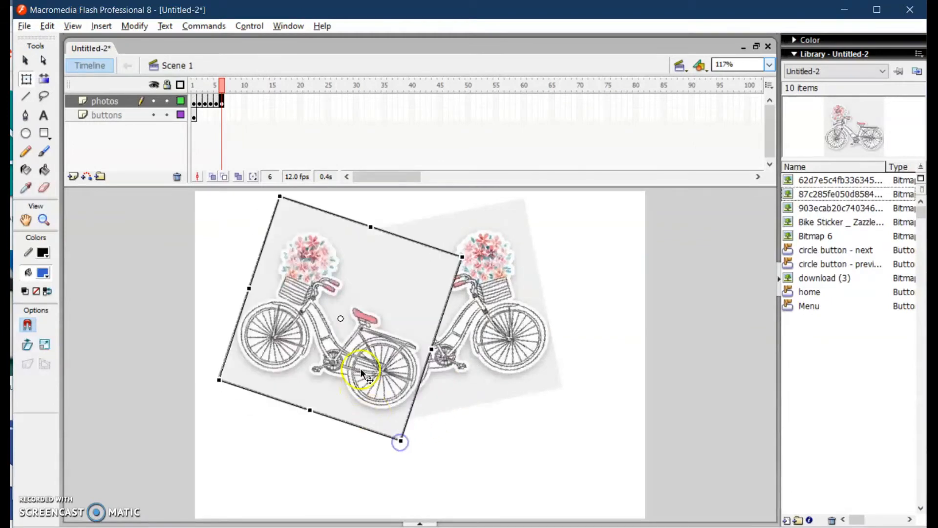
Step: Shift the original bicycle further right and rotate the left copy until it is nearly upright
left_click_drag(396, 313, 518, 337)
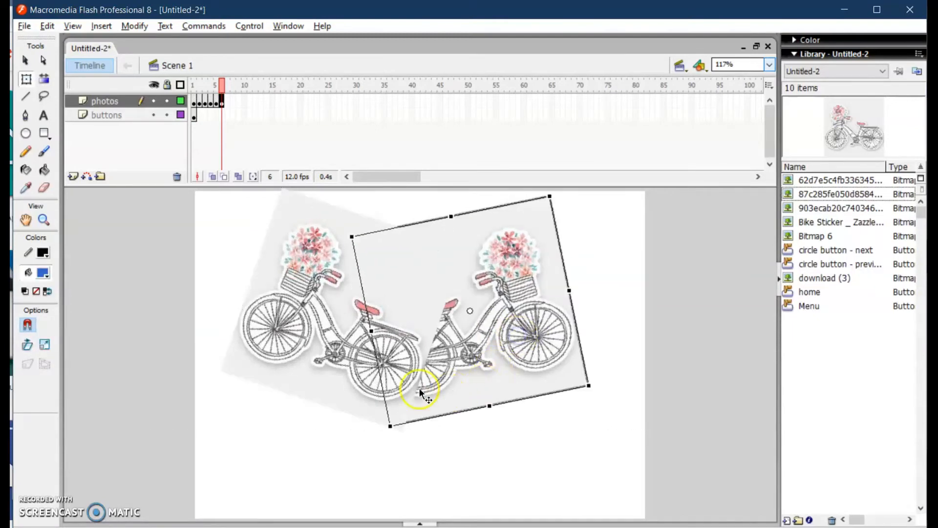
left_click_drag(328, 377, 342, 381)
left_click_drag(416, 436, 450, 424)
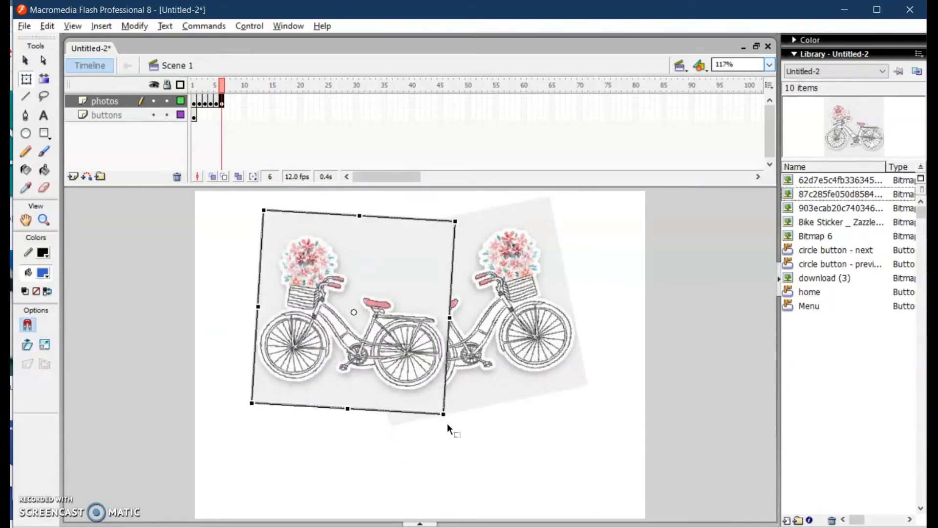
mouse_move(448, 415)
left_mouse_down()
mouse_move(456, 409)
mouse_move(438, 402)
left_mouse_up()
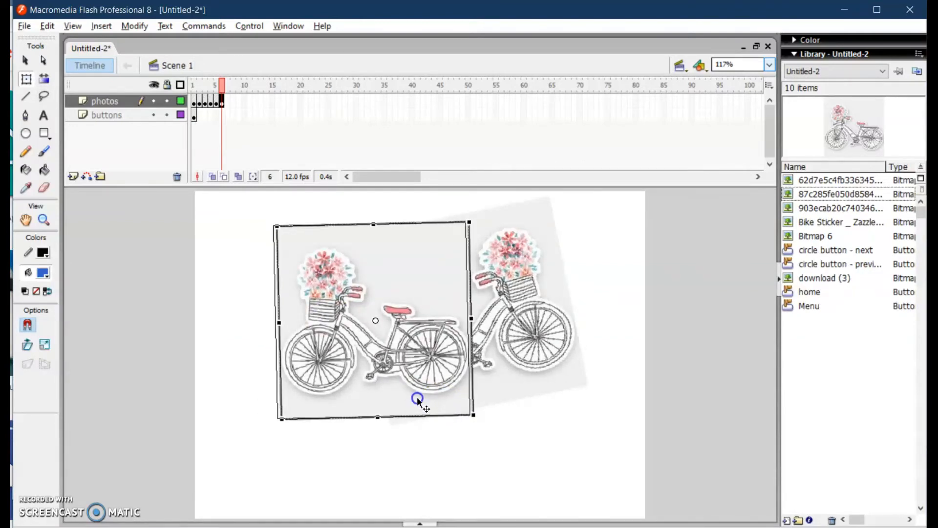
Step: Move the left bicycle copy slightly upward beside the tilted one and deselect it
left_click(658, 313)
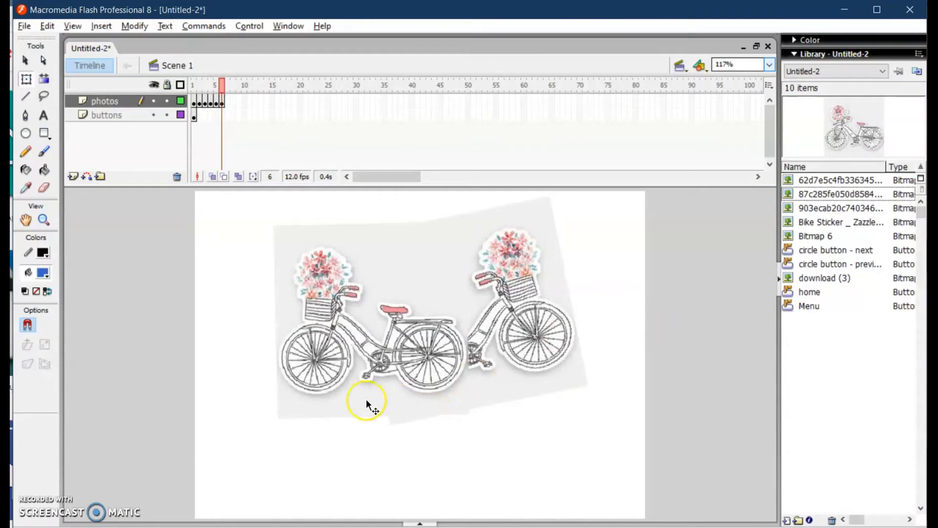
left_click(331, 303)
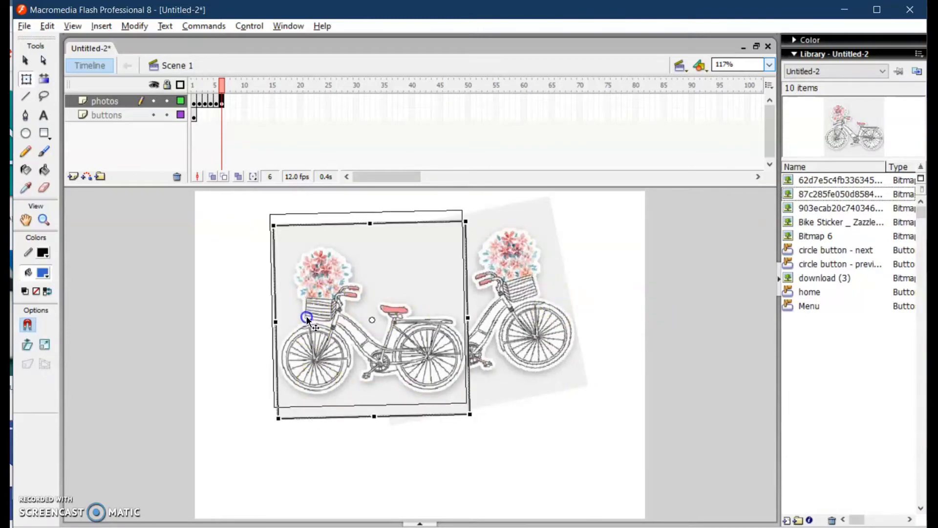
left_click(305, 315)
key("ctrl+z")
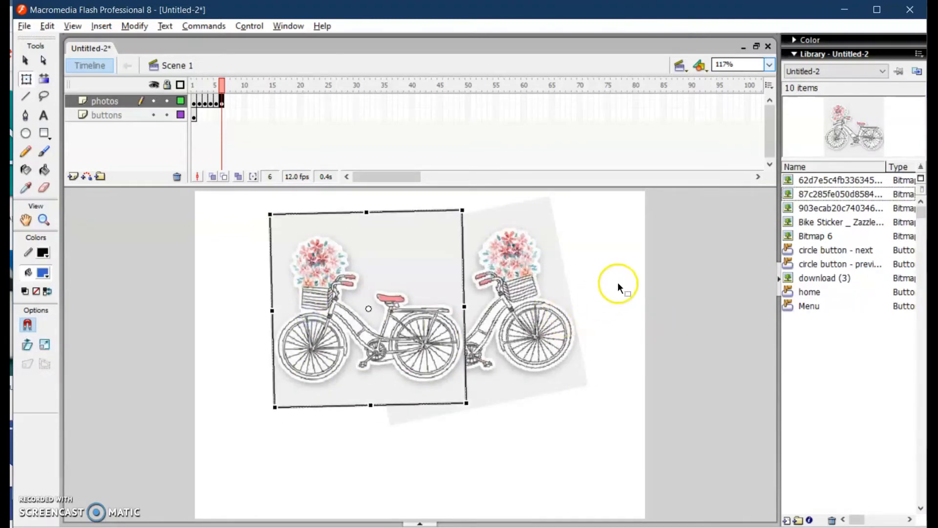
left_click(480, 224)
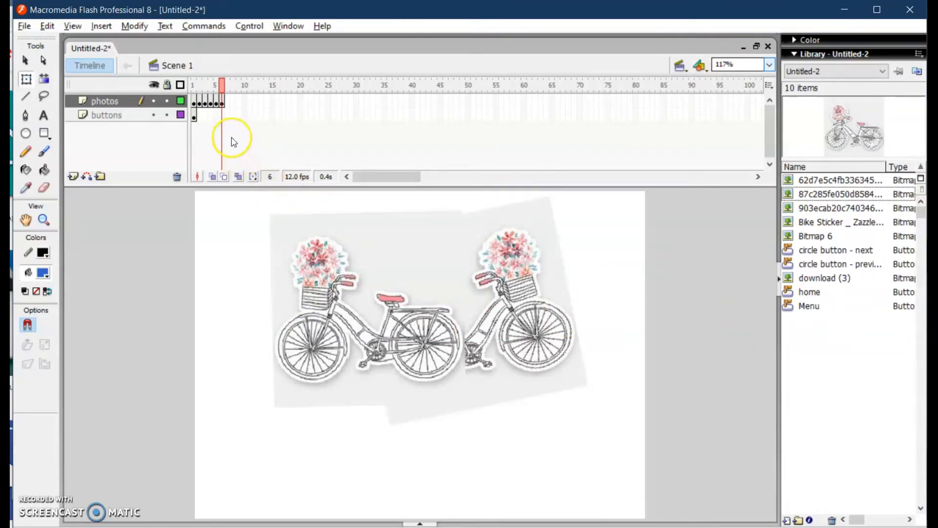
Step: Review the keyframes of the photos layer from the Photo Gallery title to the bicycle pictures, ending on frame 1
left_click(194, 101)
left_click(209, 101)
left_click(209, 101)
left_click(220, 102)
left_click(194, 101)
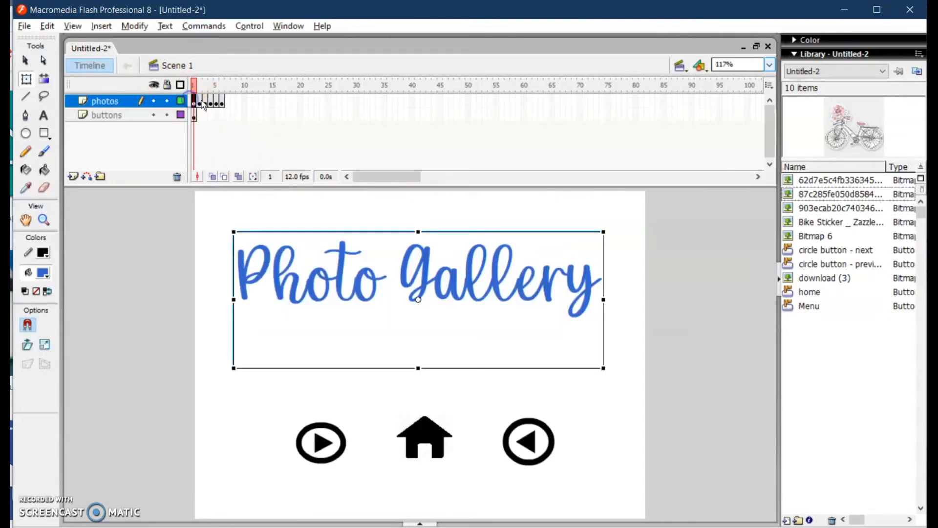
key("Return")
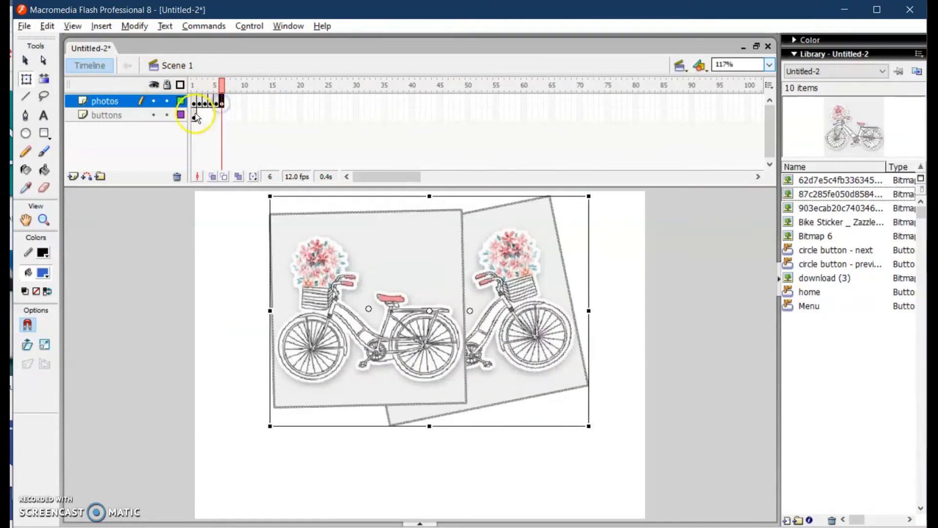
left_click(194, 101)
left_click(317, 251)
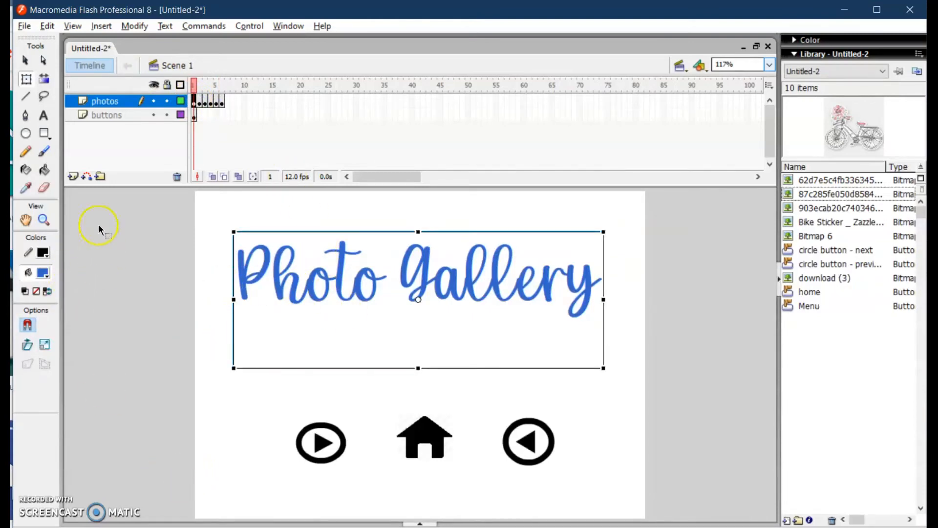
Step: Make the buttons layer active at frame 1 and clear the selection of its three buttons
left_click(105, 115)
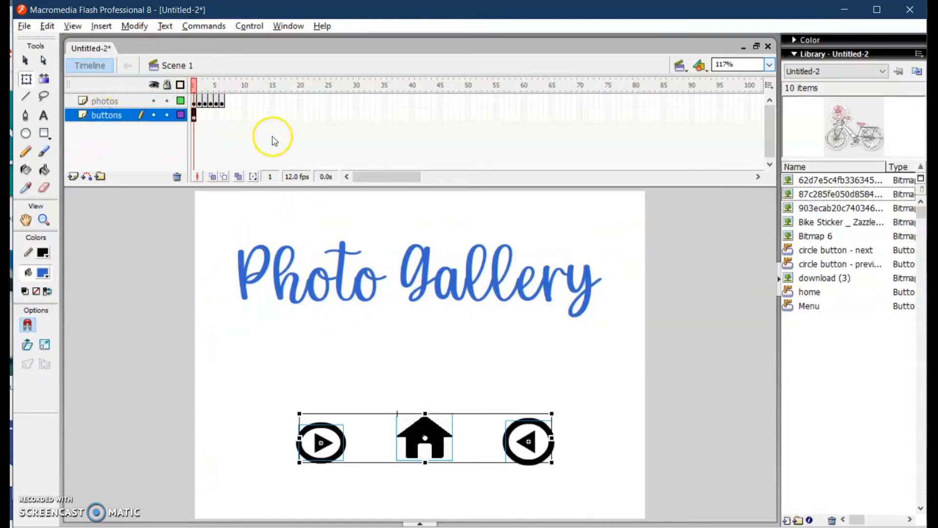
left_click(218, 115)
left_click(194, 115)
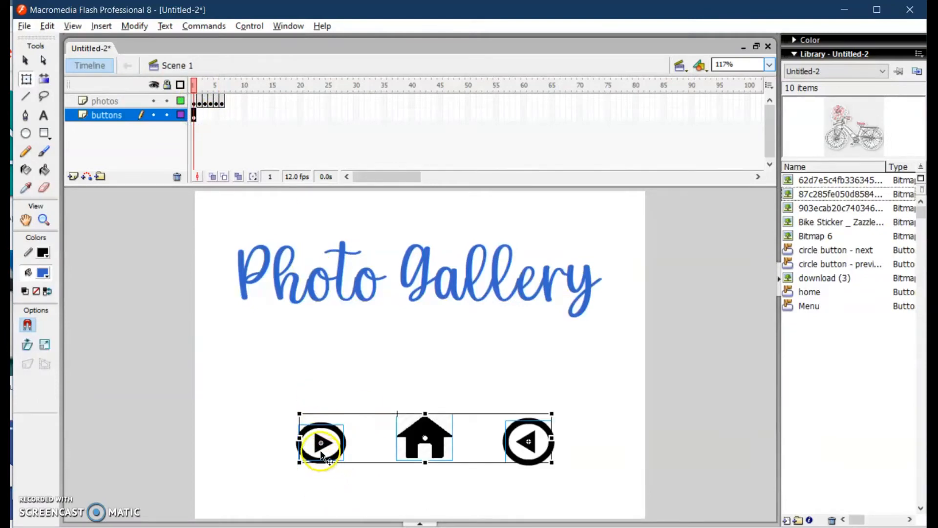
left_click(314, 370)
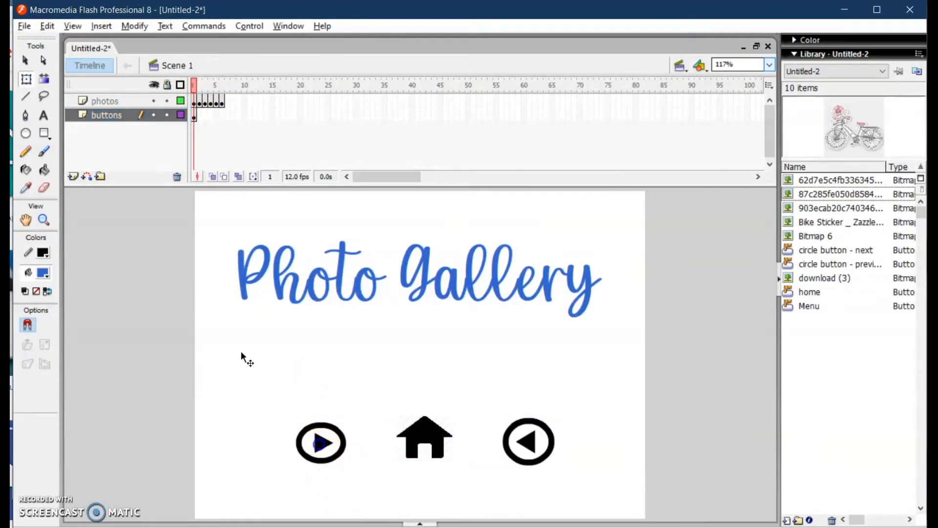
Step: Add the script on(press){ nextFrame(); } to the next button on frame 1 and collapse the script editor
left_click(322, 446)
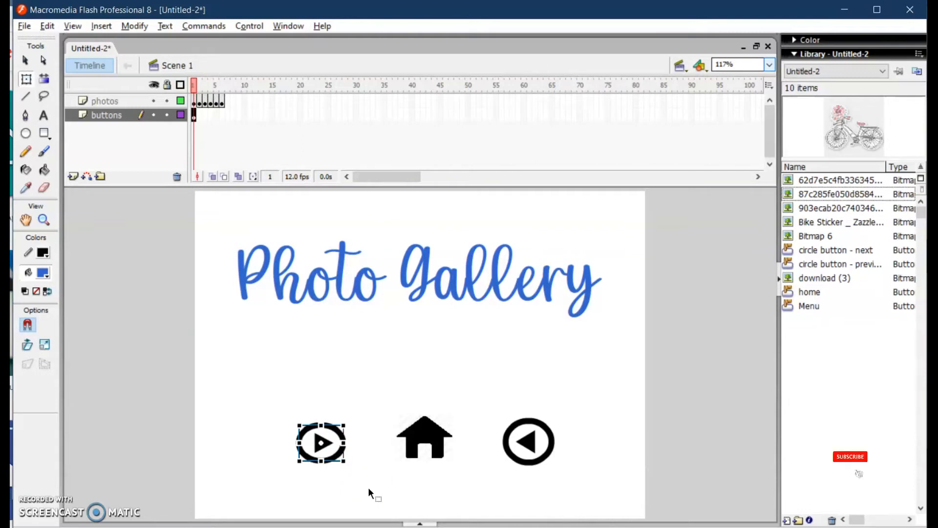
key("F9")
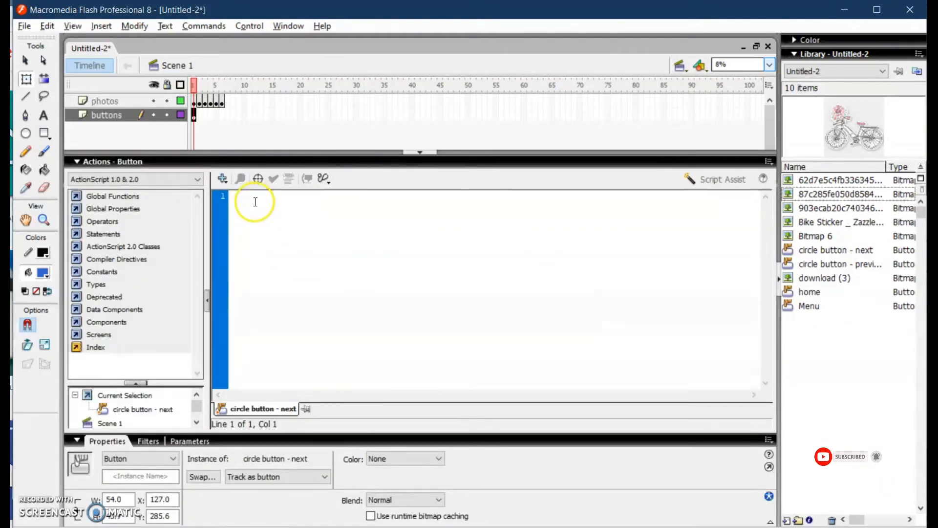
type("o")
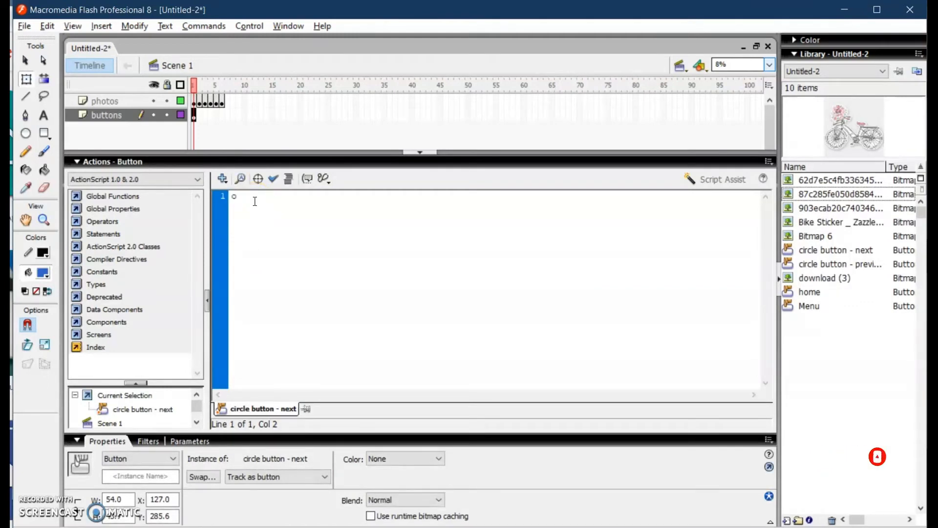
type("n (")
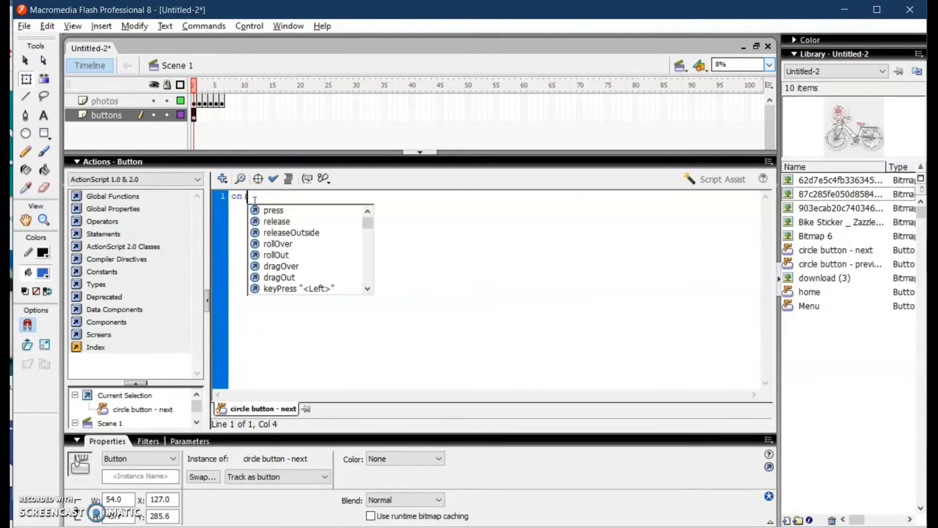
type("pres")
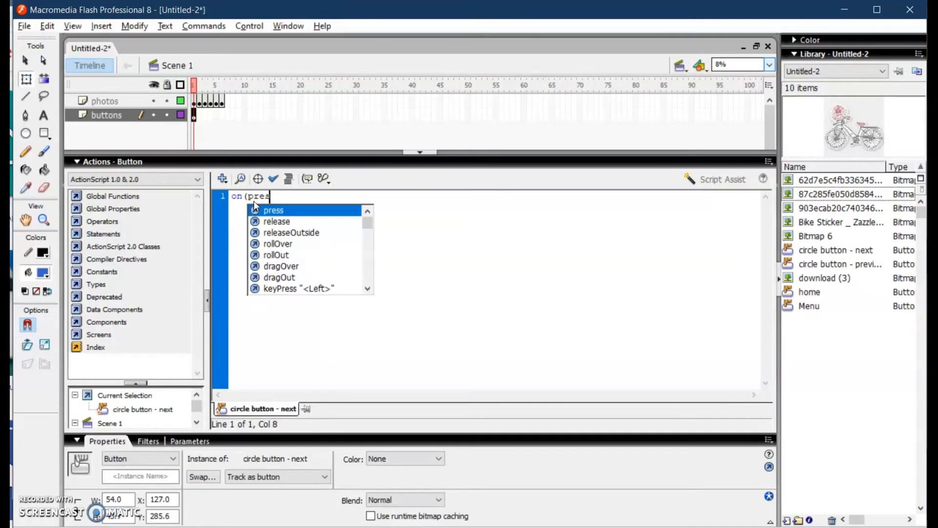
type("s")
key("Return")
type(") {")
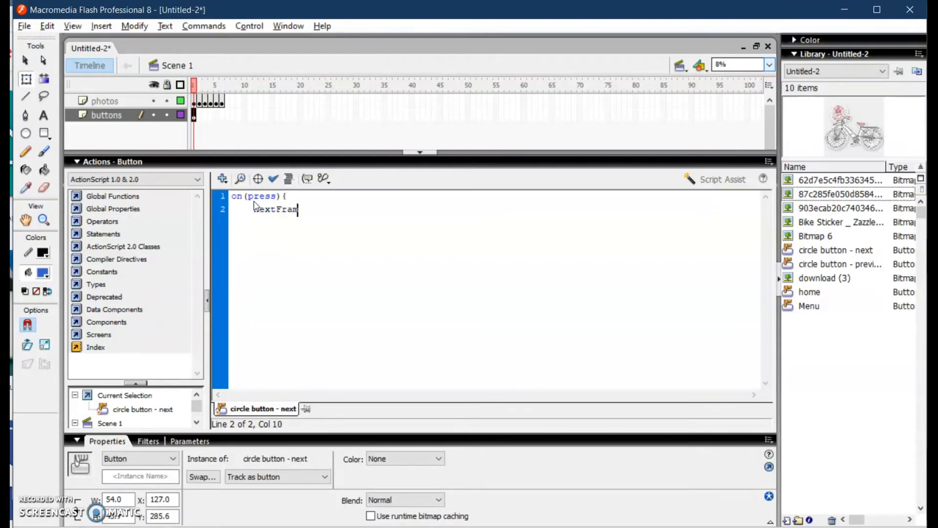
type("();")
key("Return")
type("}")
left_click(312, 310)
key("Return")
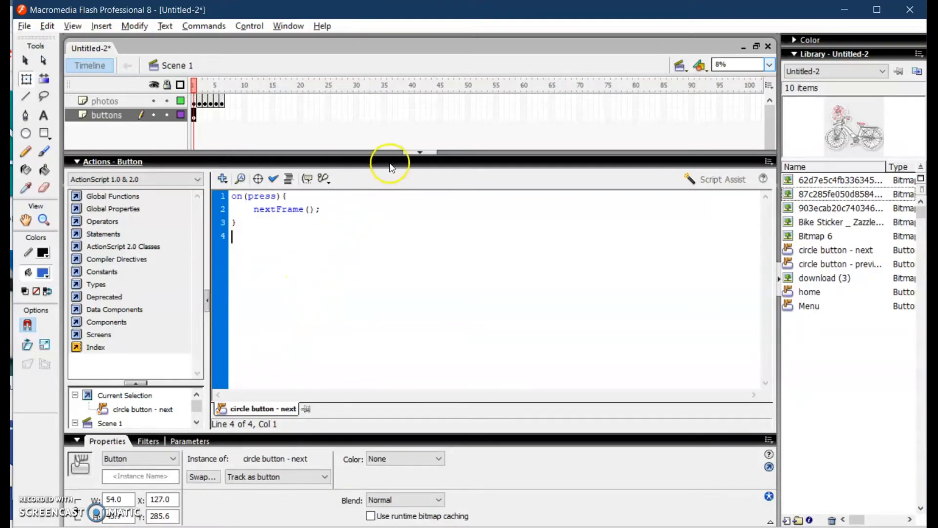
left_click(416, 152)
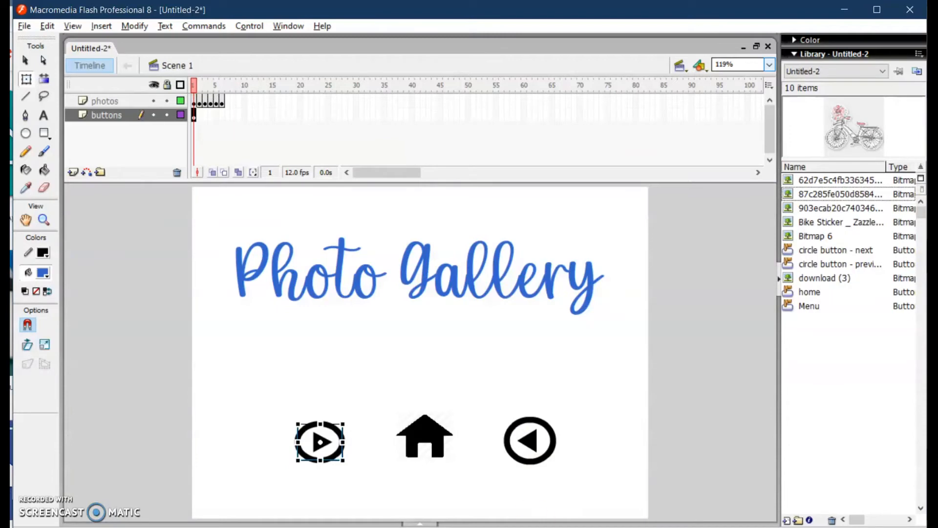
Step: Add the script on(press){ prevFrame(); } to the previous button on frame 1 and collapse the script editor
left_click(531, 438)
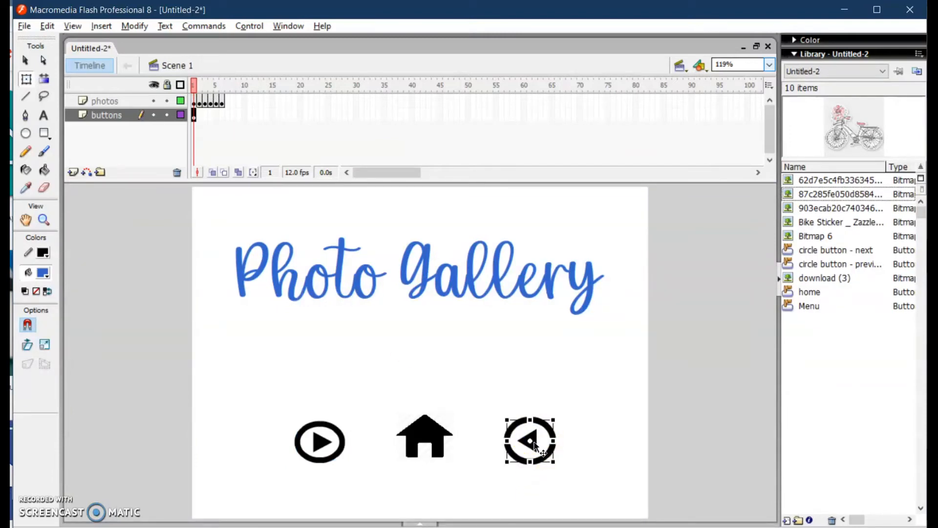
key("F9")
left_click(281, 210)
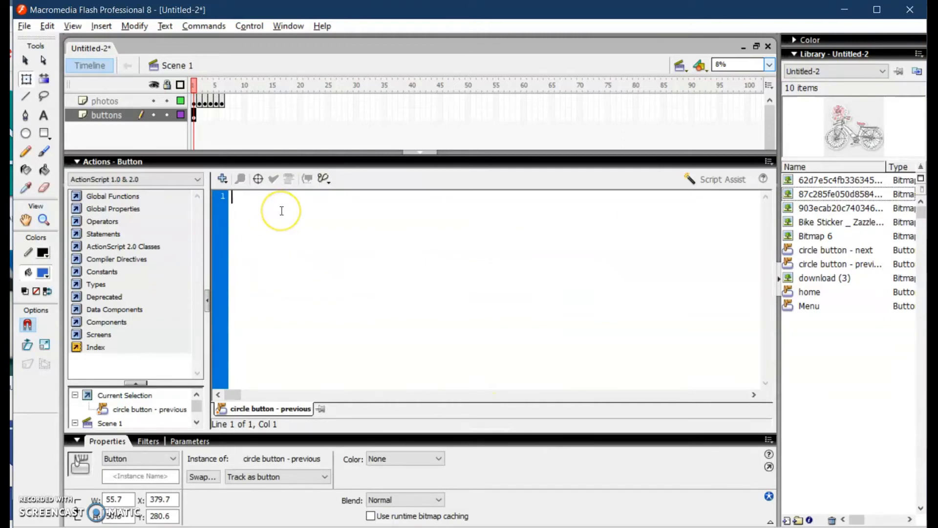
type("on")
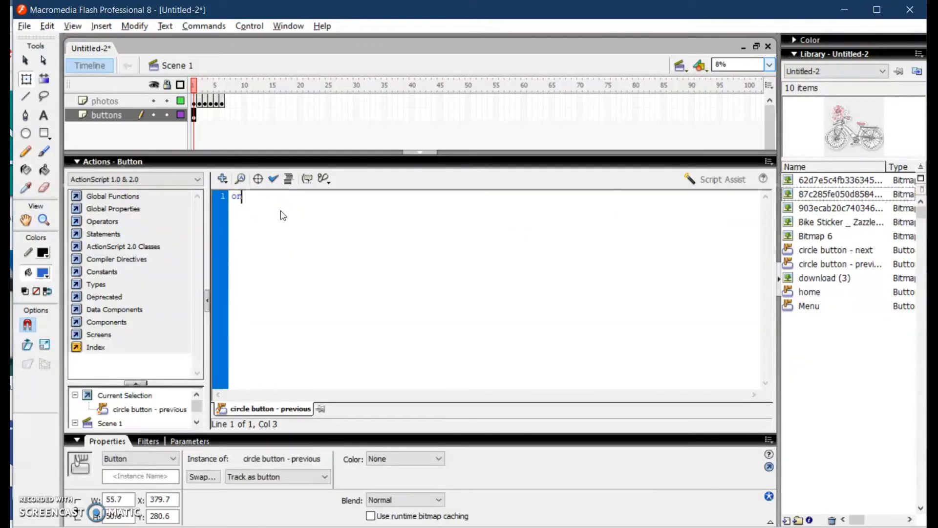
type(" (pres")
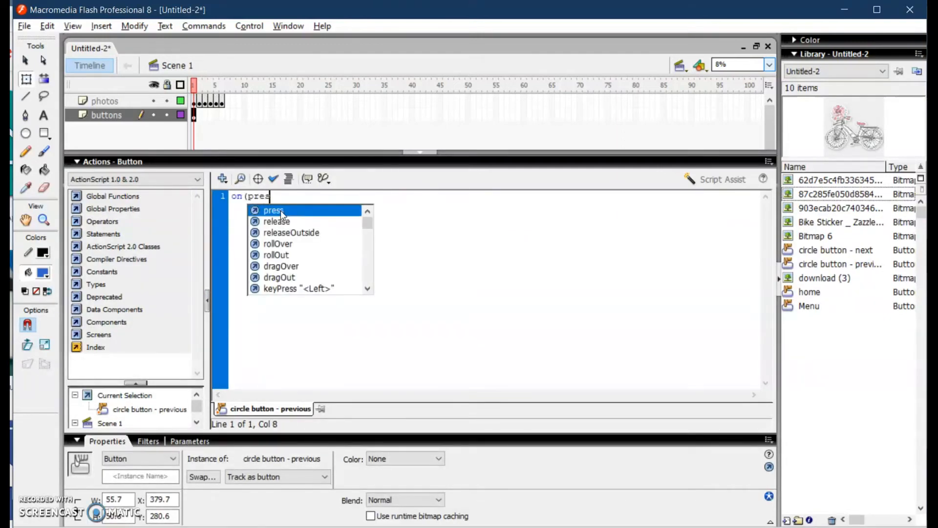
type("s")
double_click(281, 210)
type(")")
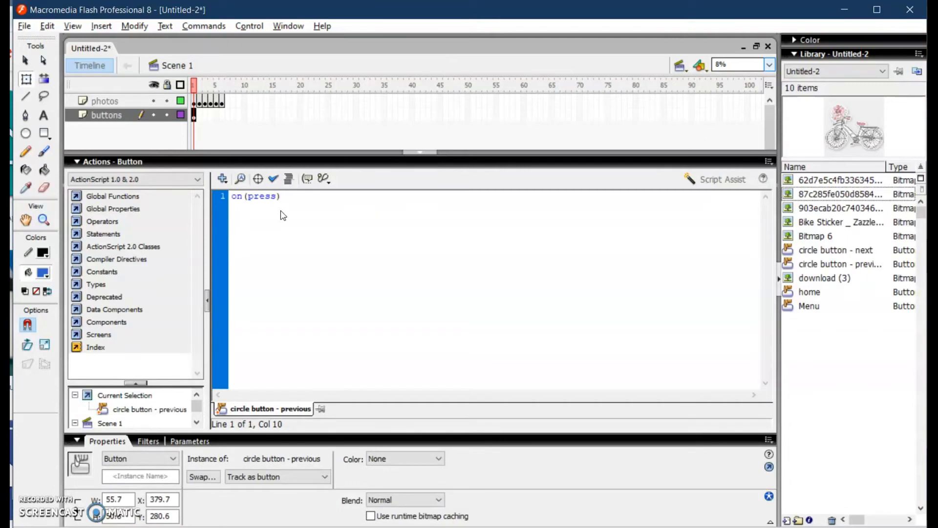
type(" {")
key("Return")
type("prevFrame();")
key("Return")
type("}")
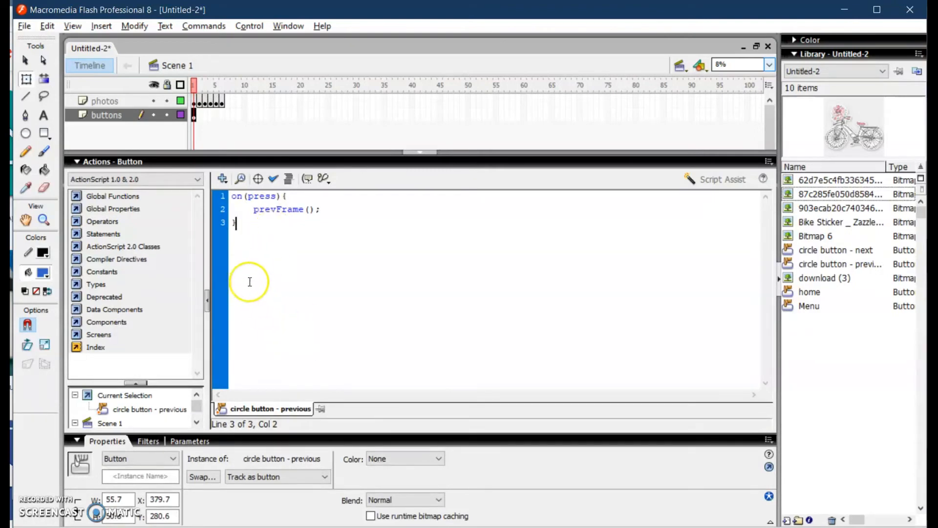
key("Return")
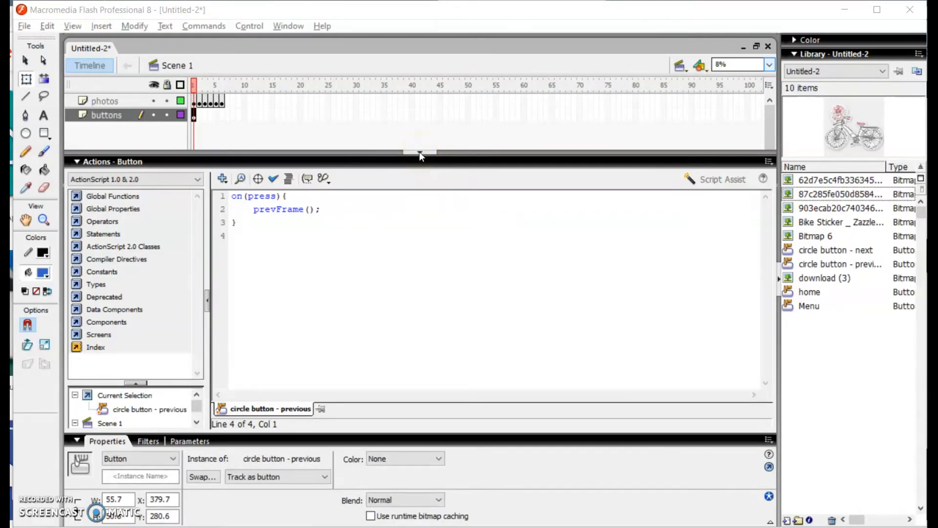
left_click(420, 151)
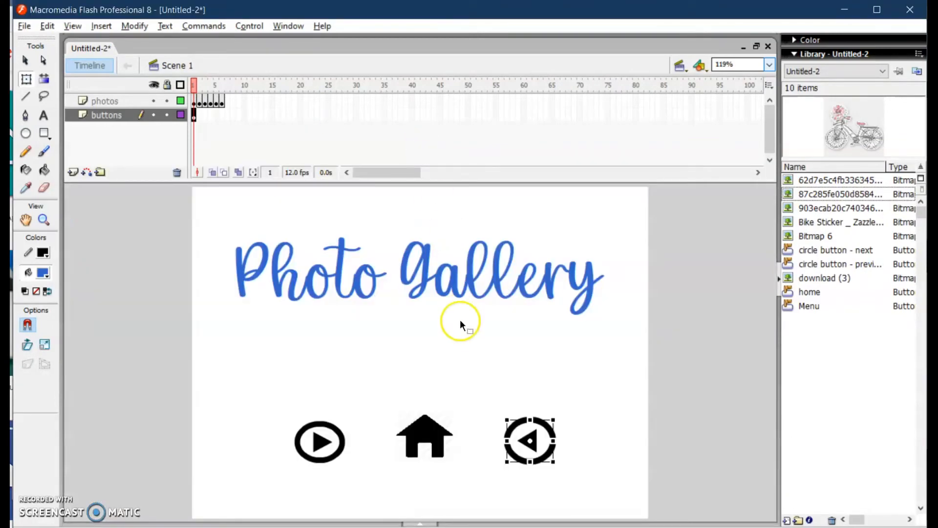
Step: Add the script on (press){ gotoAndPlay(1); } to the home button on frame 1, collapse the script editor and deselect the button
left_click(426, 435)
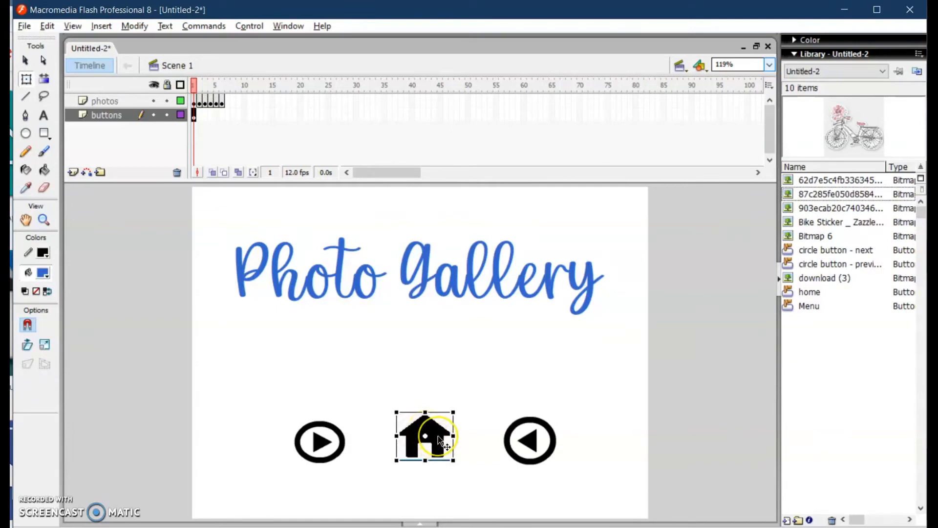
key("F9")
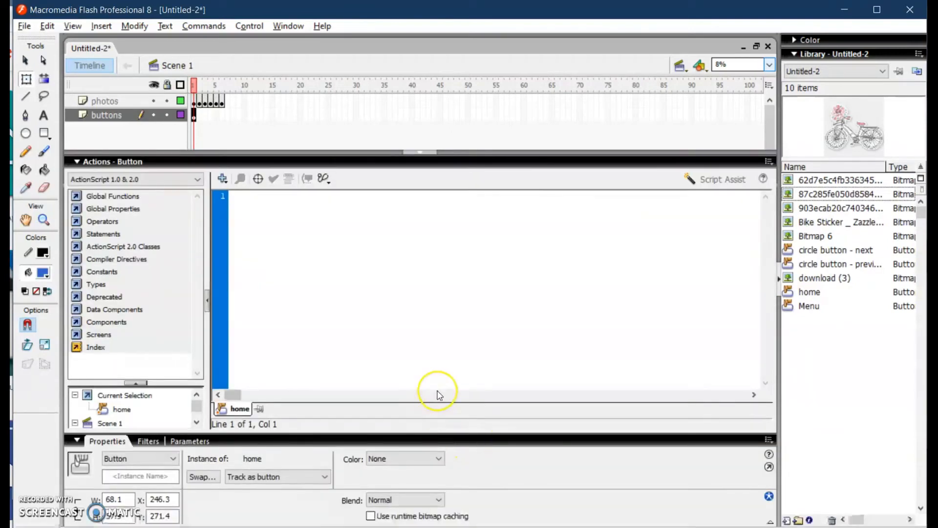
type("on (")
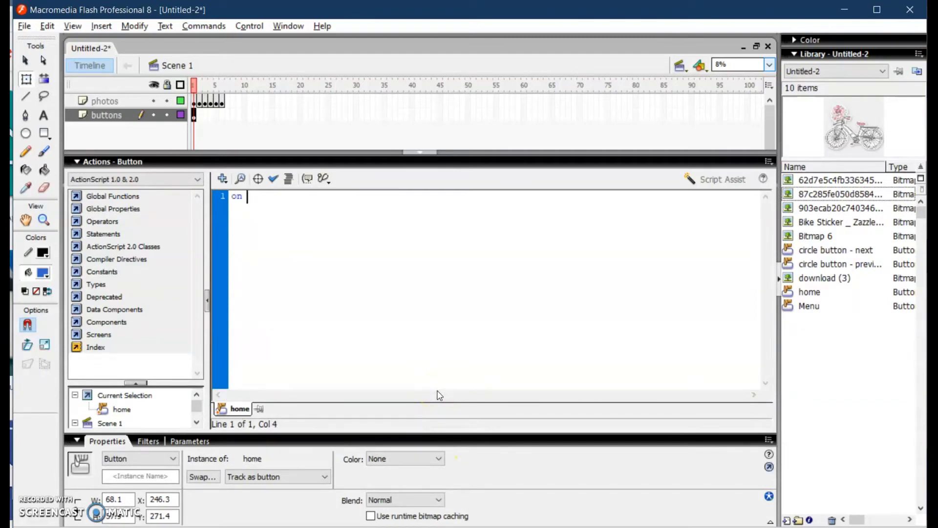
type("p")
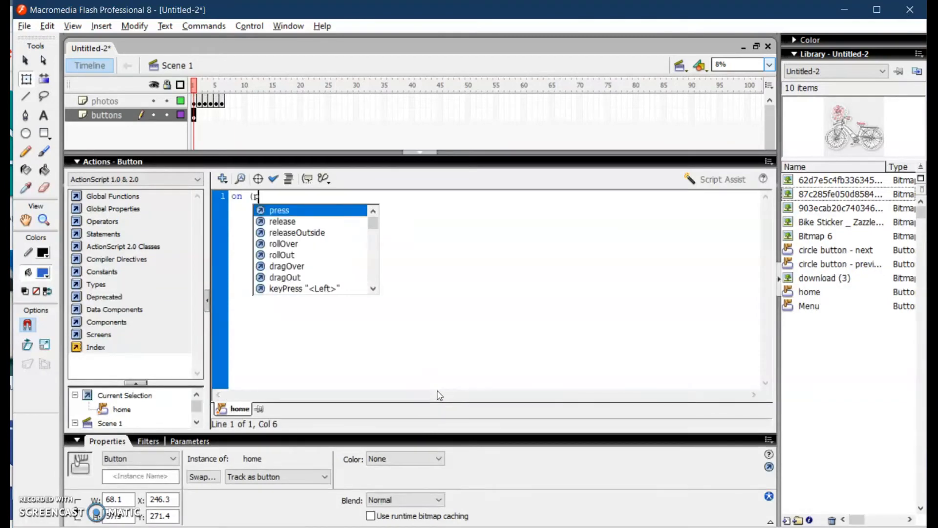
type("ress) ")
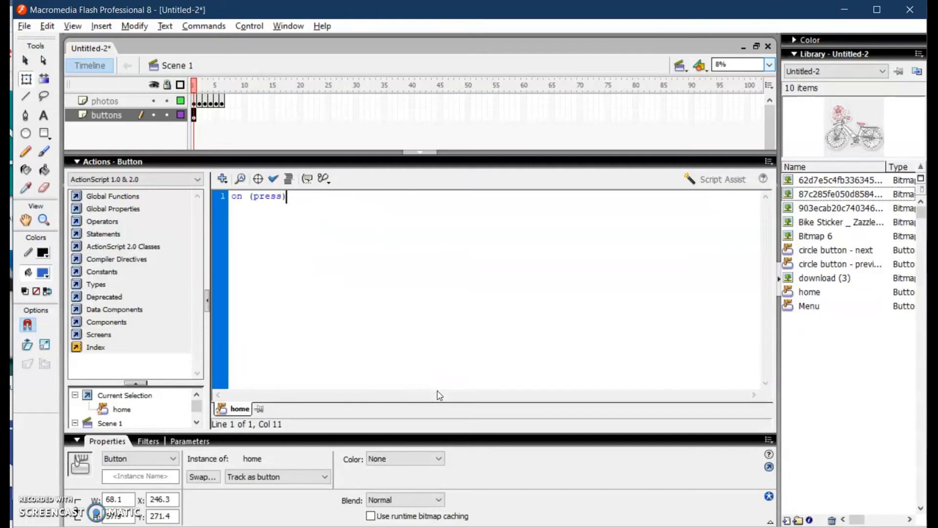
type("{")
key("Return")
type("gotoAndP")
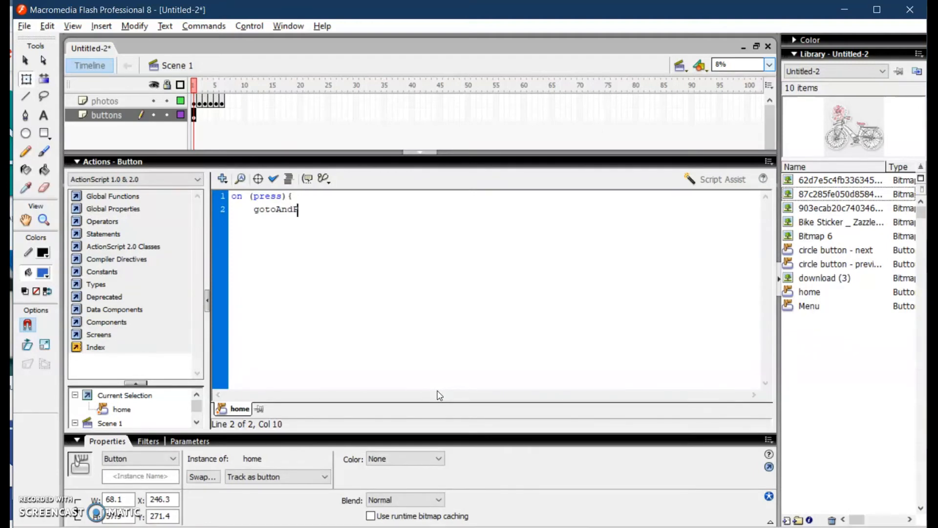
type("lay(")
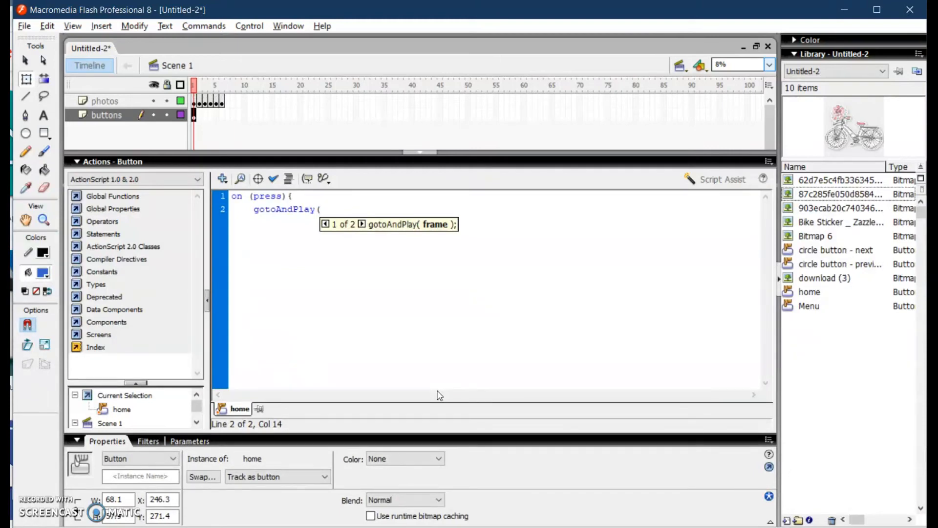
type("1")
type(")")
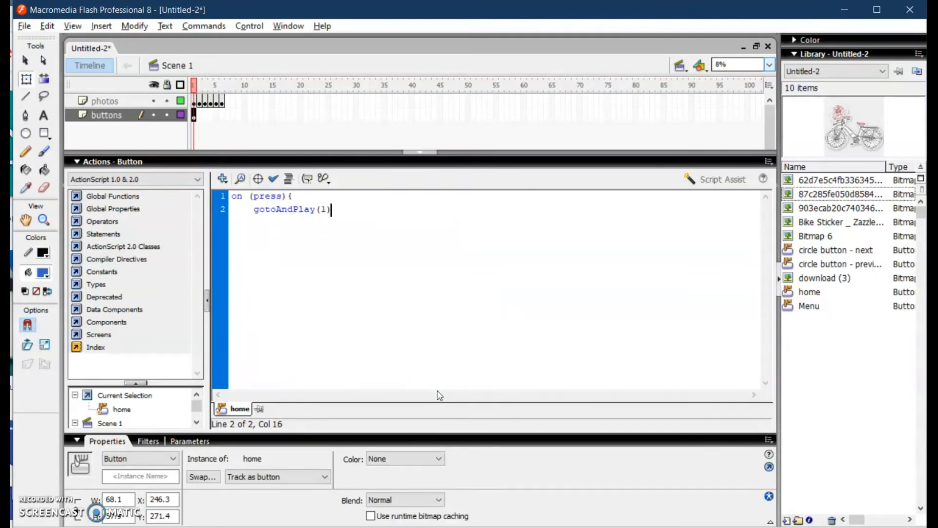
type(";")
key("Return")
type("}")
key("Return")
left_click(374, 335)
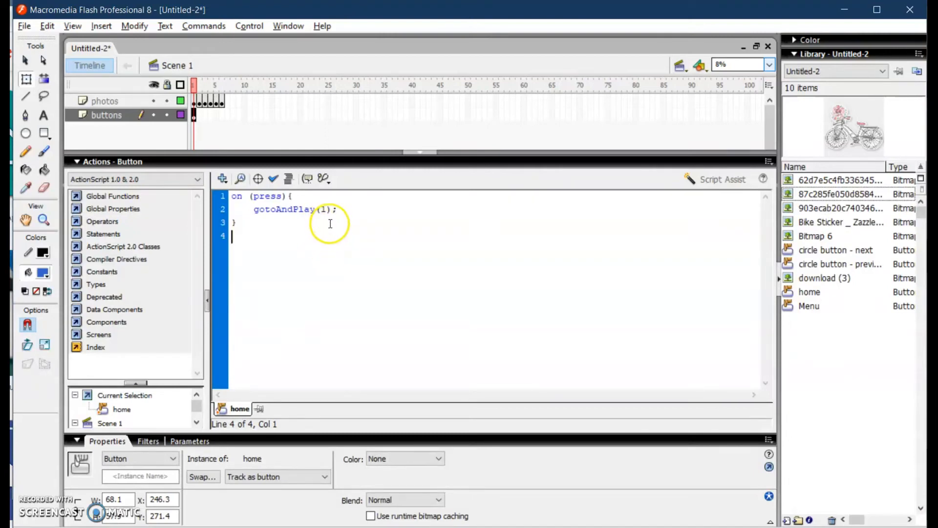
left_click(420, 151)
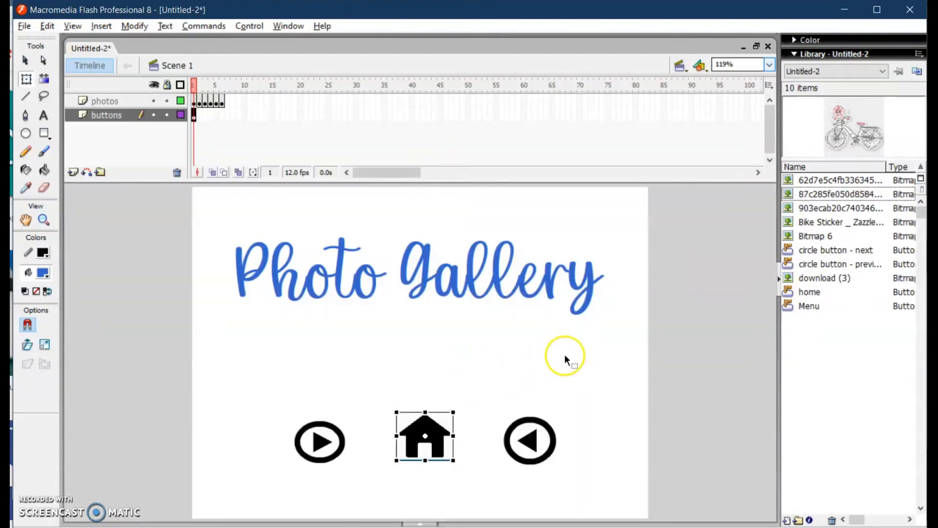
left_click(564, 354)
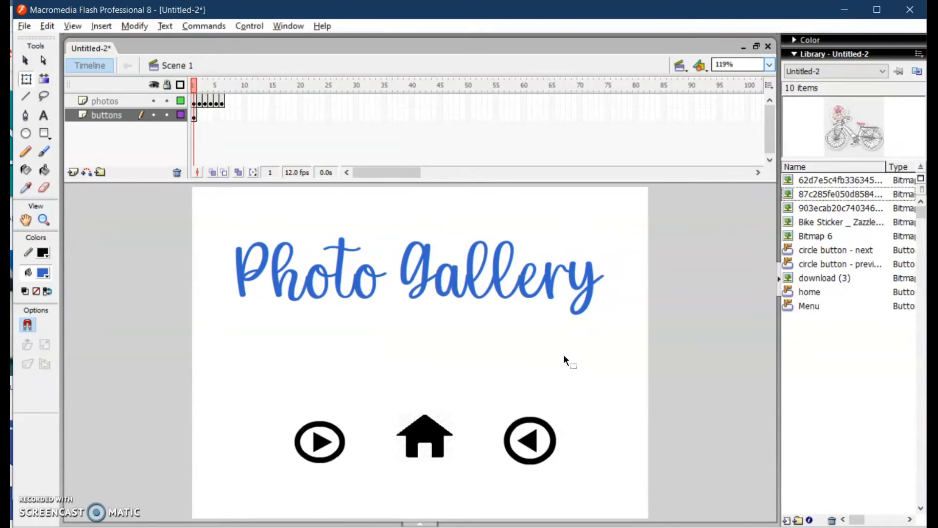
Step: Test the movie to watch how its frames play, and close the preview
left_click(253, 27)
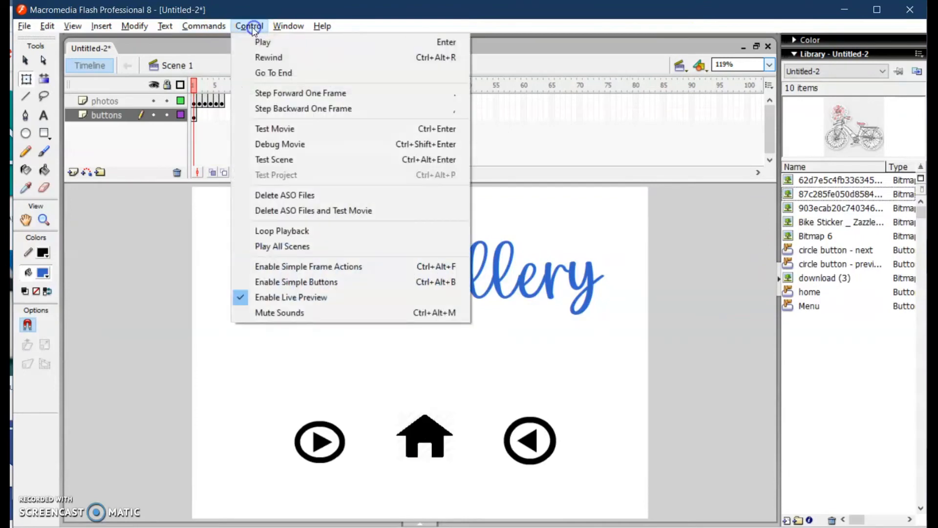
left_click(290, 131)
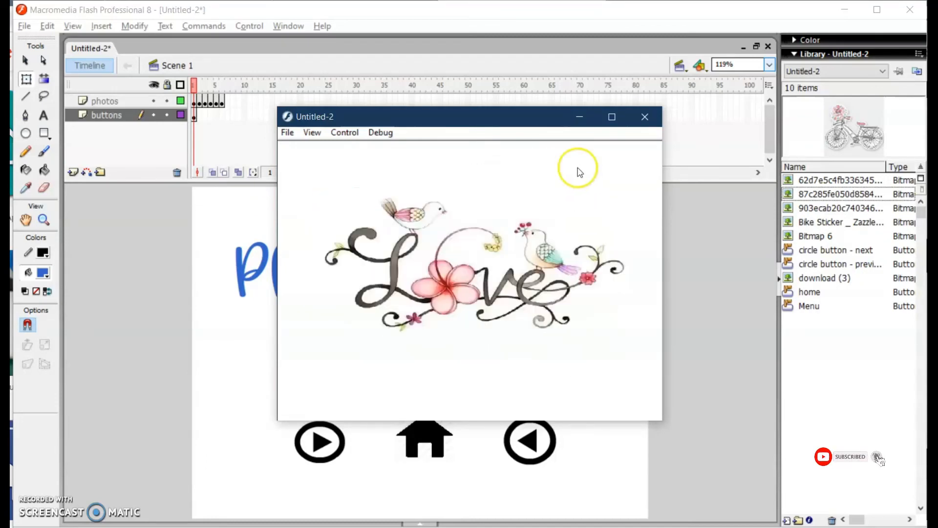
left_click(646, 117)
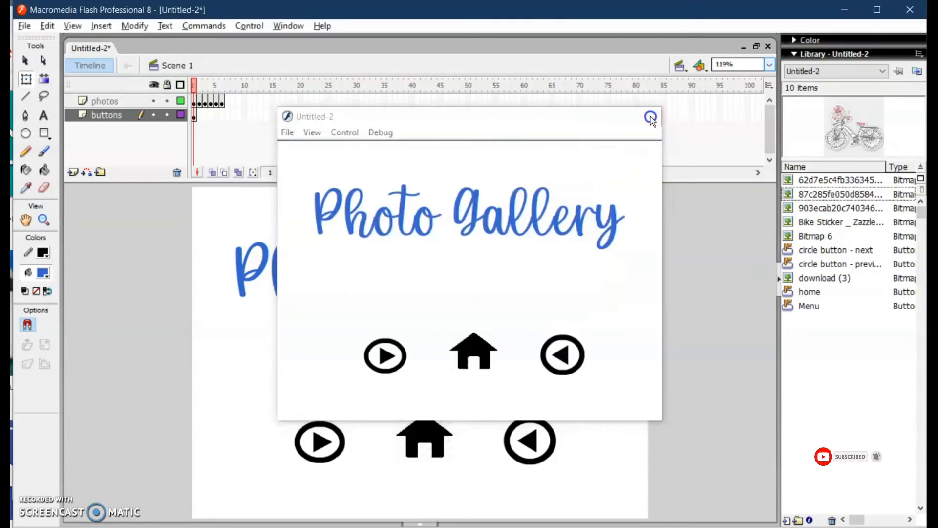
Step: Add the frame script stop(); to frame 1 of the photos layer and collapse the script editor
left_click(195, 103)
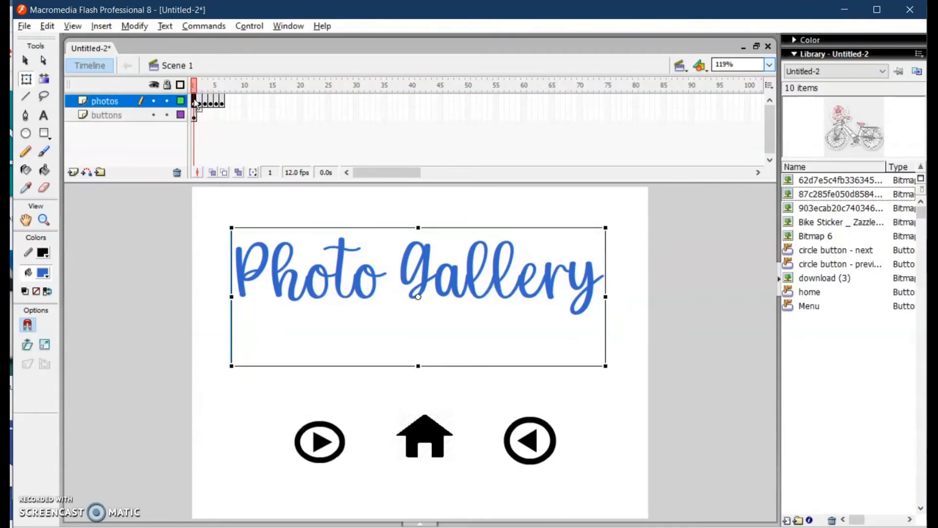
key("F9")
left_click(186, 104)
type("stop()")
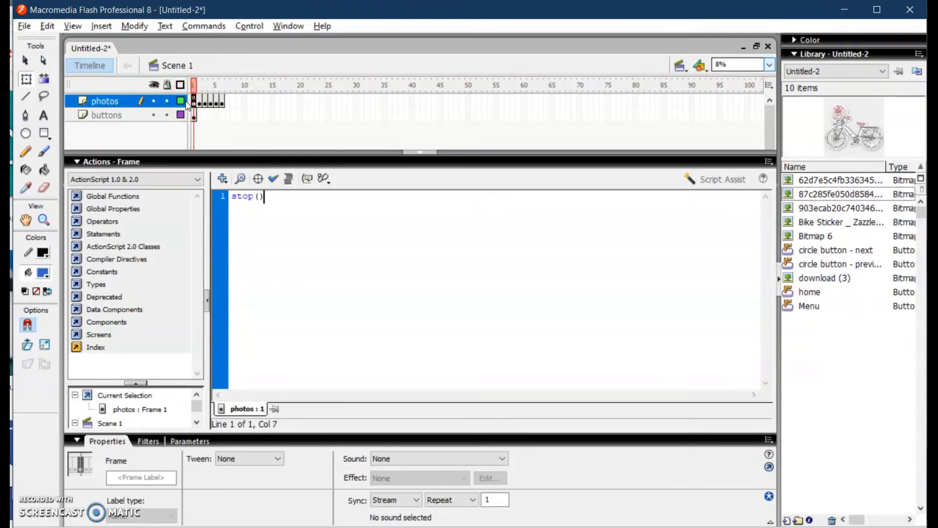
type(";")
left_click(420, 151)
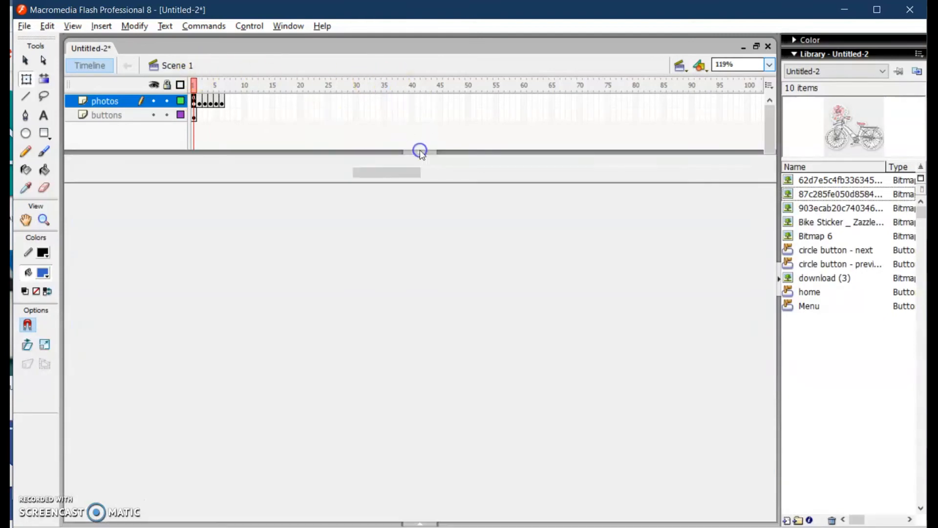
Step: Test the movie again, try the next button on the title frame, and close the preview
key("ctrl+Return")
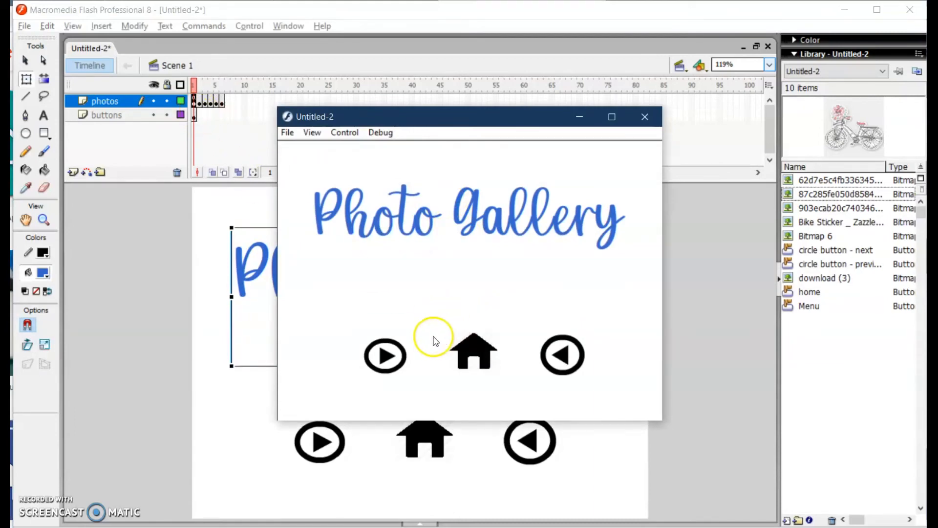
left_click(384, 356)
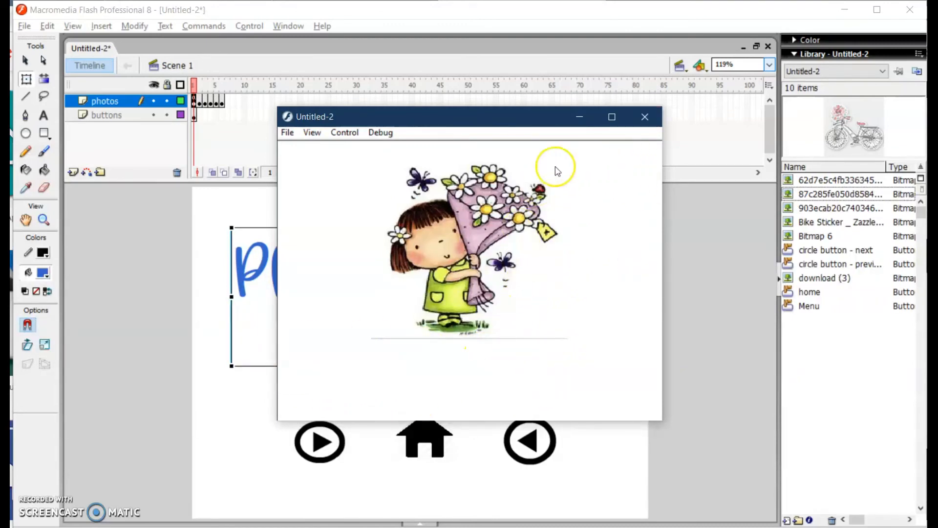
left_click(645, 116)
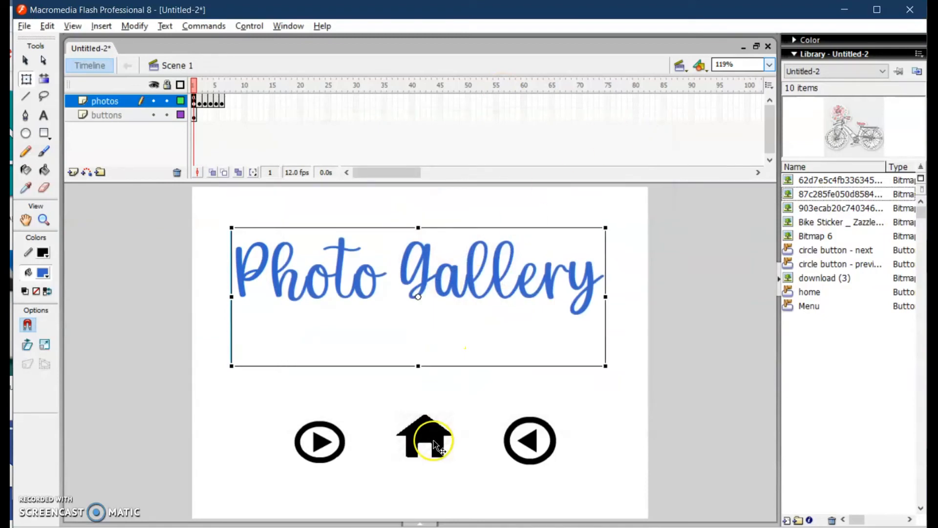
Step: Extend the three buttons across the picture frames by inserting a keyframe at frame 6 of the buttons layer, and clear the selection
left_click(190, 345)
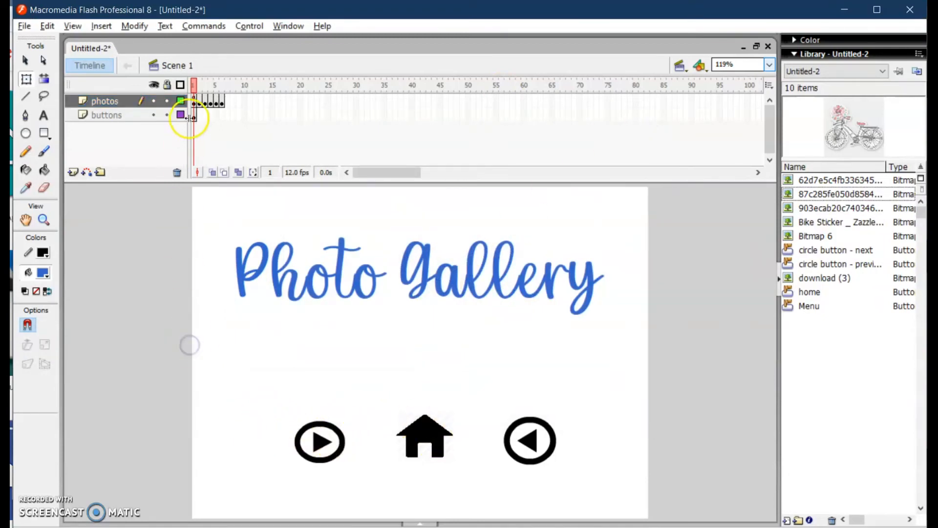
left_click(194, 118)
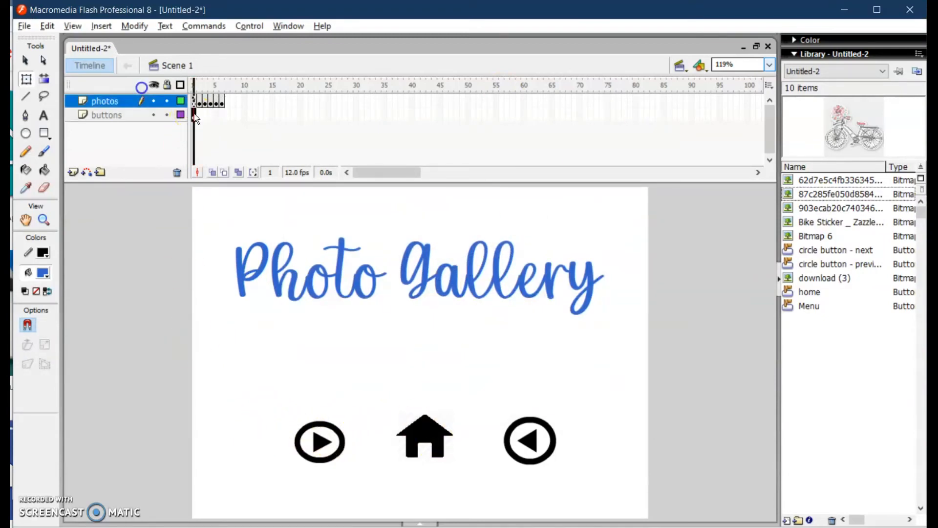
left_click(194, 118)
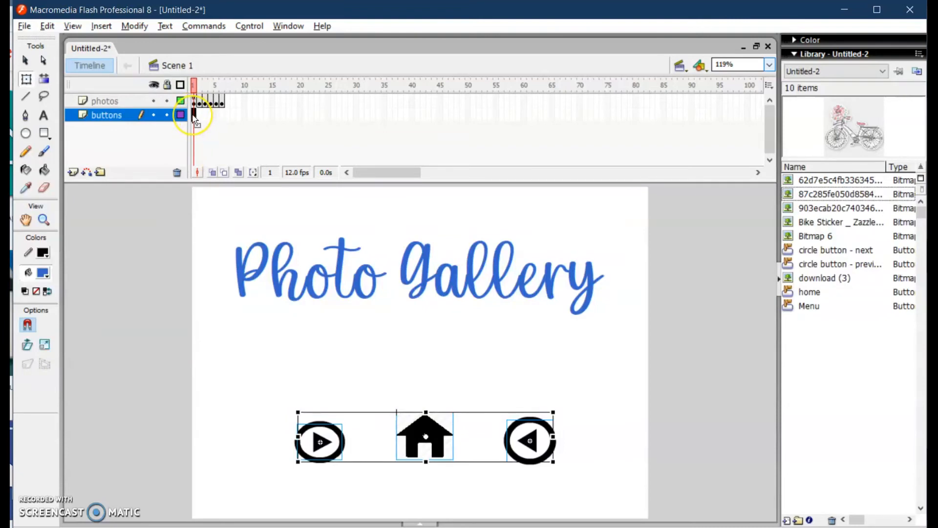
left_click(223, 117)
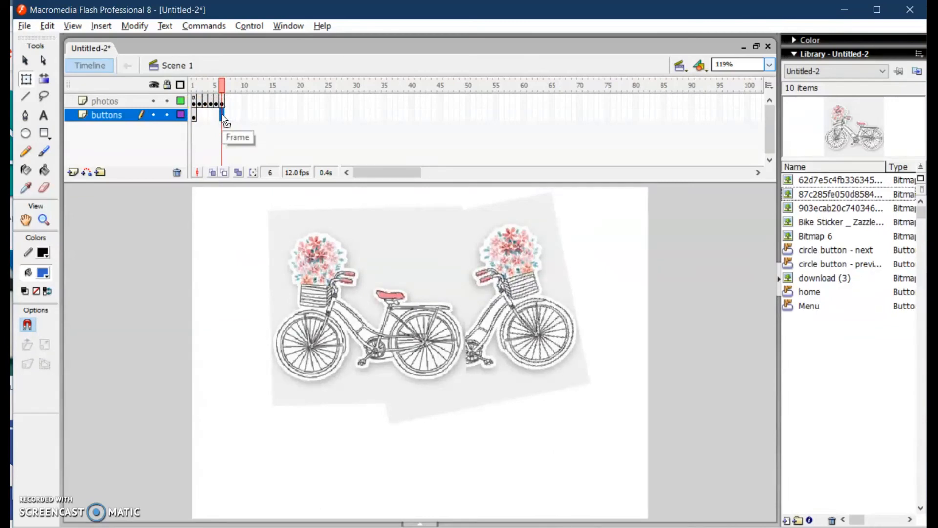
key("F6")
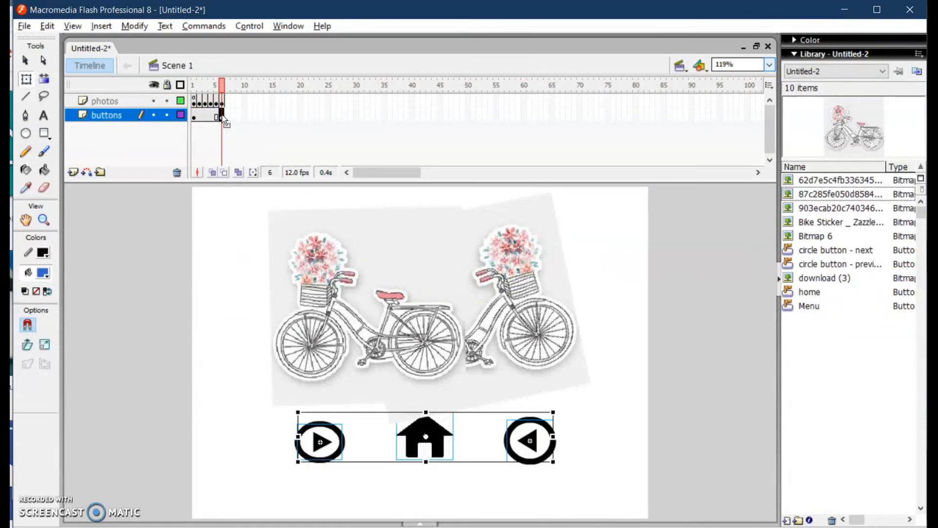
left_click(268, 140)
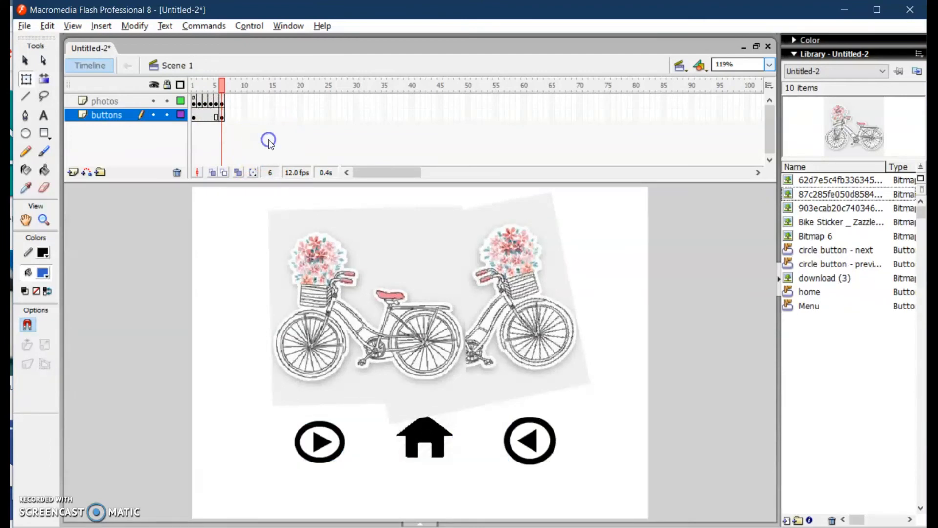
Step: Check the buttons layer frame by frame and move the three buttons lower, clear of the girl picture on frame 2
left_click(196, 117)
left_click(200, 117)
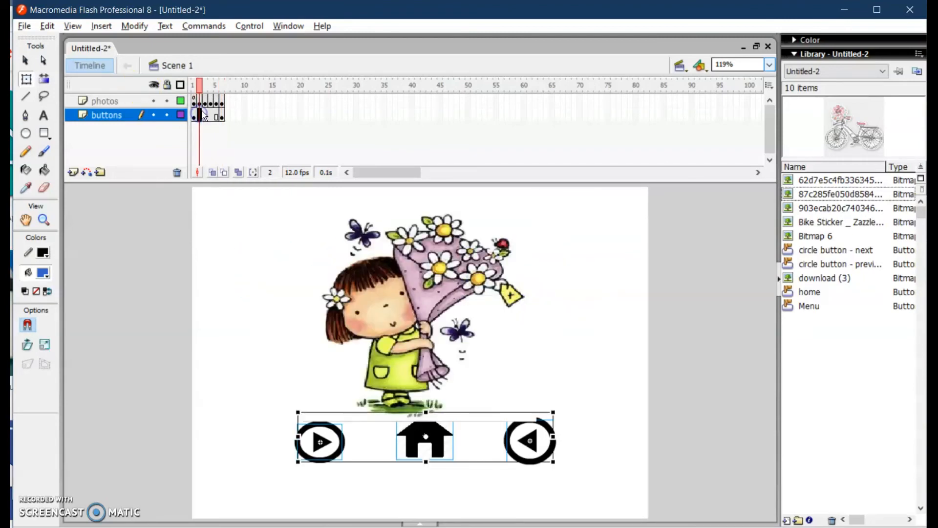
left_click(205, 115)
left_click(210, 116)
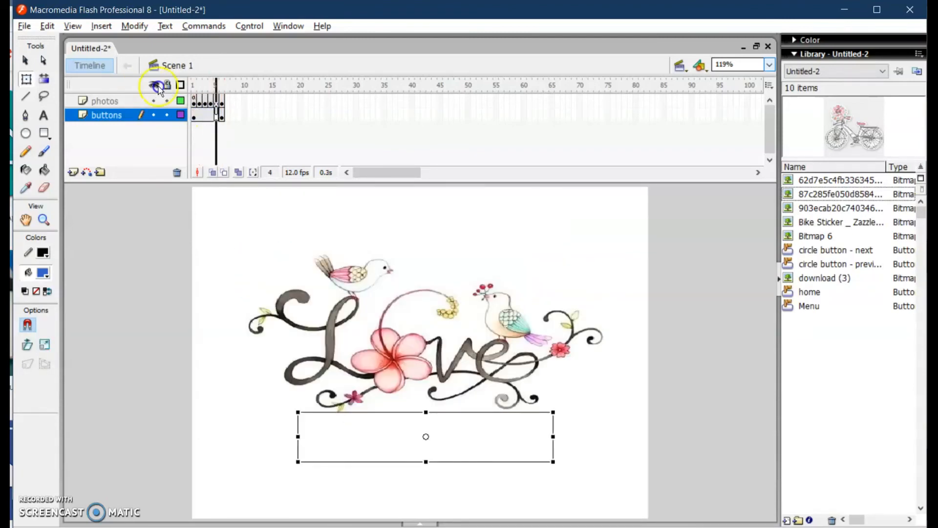
left_click(216, 116)
left_click(221, 116)
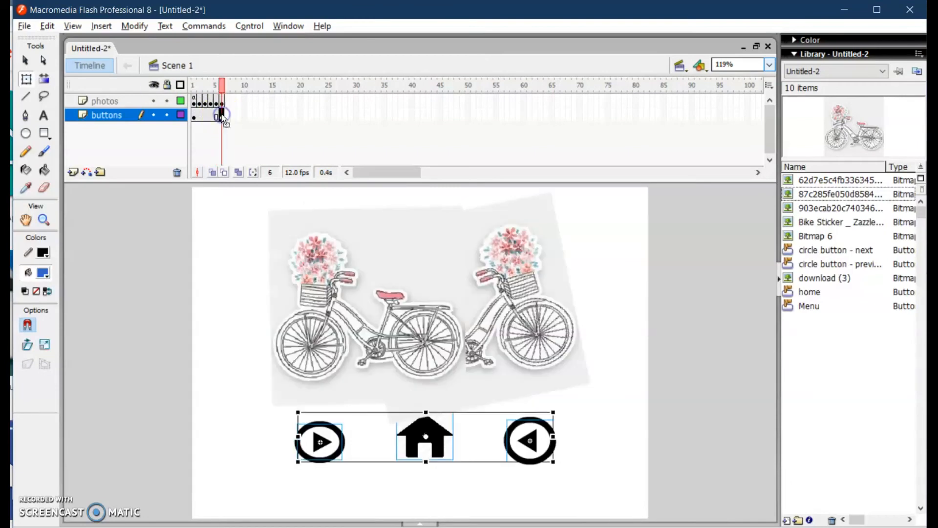
left_click(194, 116)
left_click(200, 116)
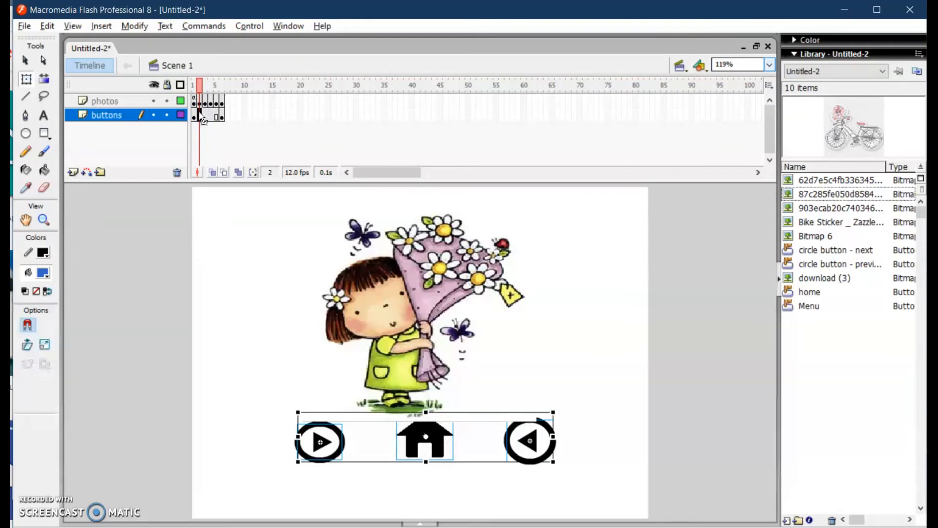
left_click(442, 459)
left_click_drag(443, 442, 444, 467)
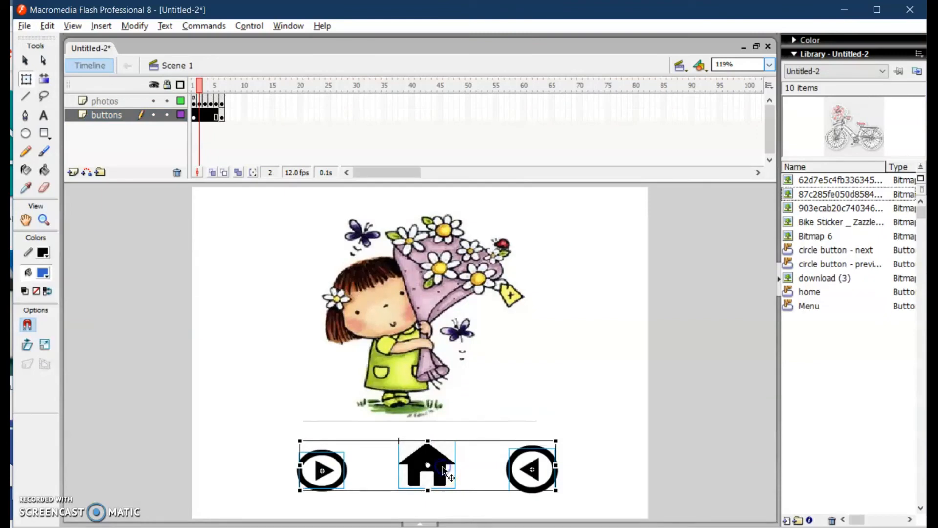
Step: On frame 4, move the three buttons down below the Love picture and shift the picture slightly upward
left_click(205, 115)
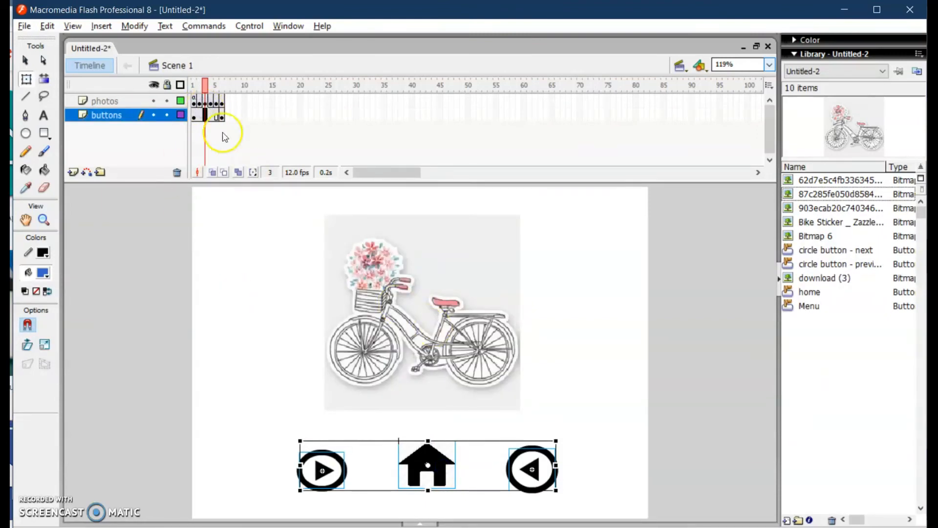
left_click(211, 103)
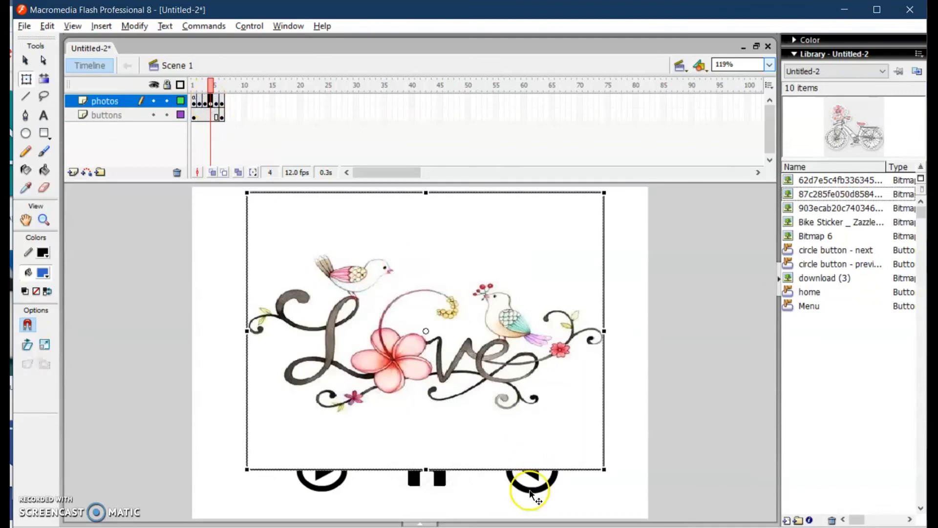
left_click(543, 484)
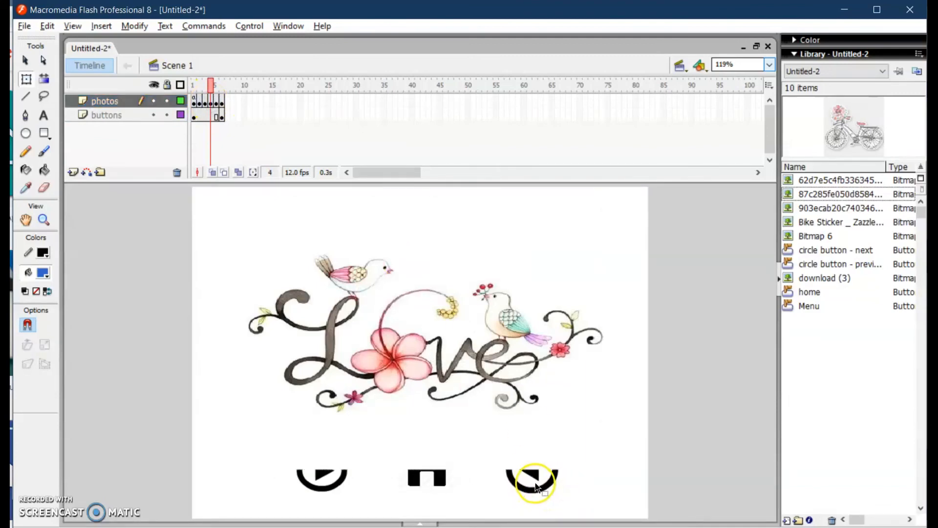
left_click(538, 485)
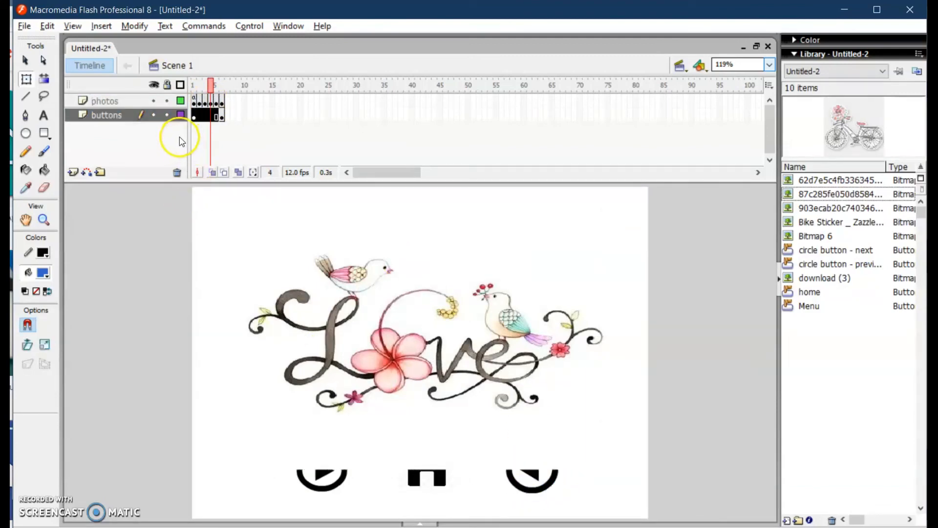
left_click(194, 115)
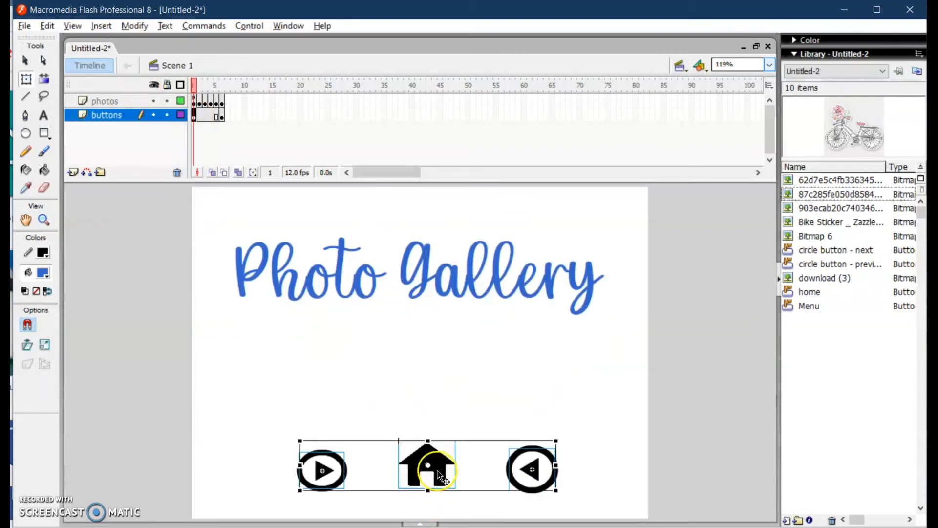
left_click(211, 102)
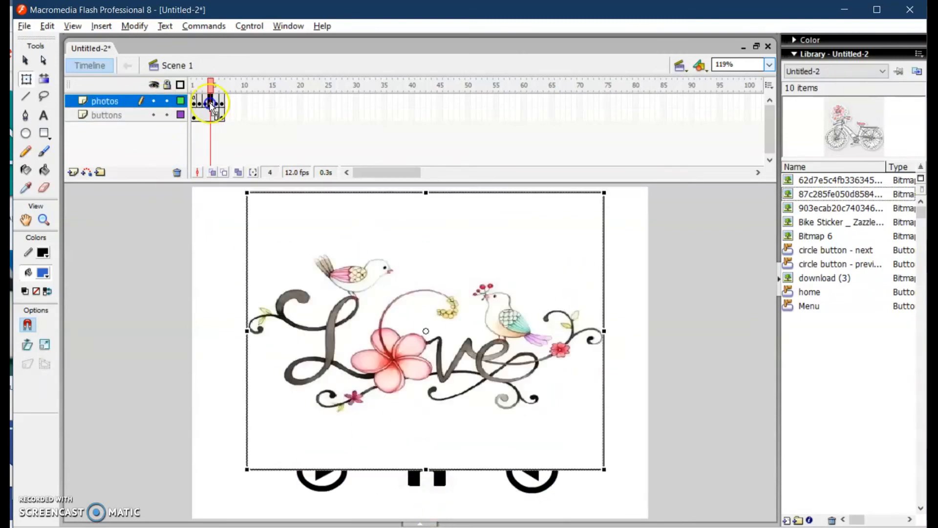
left_click(332, 486)
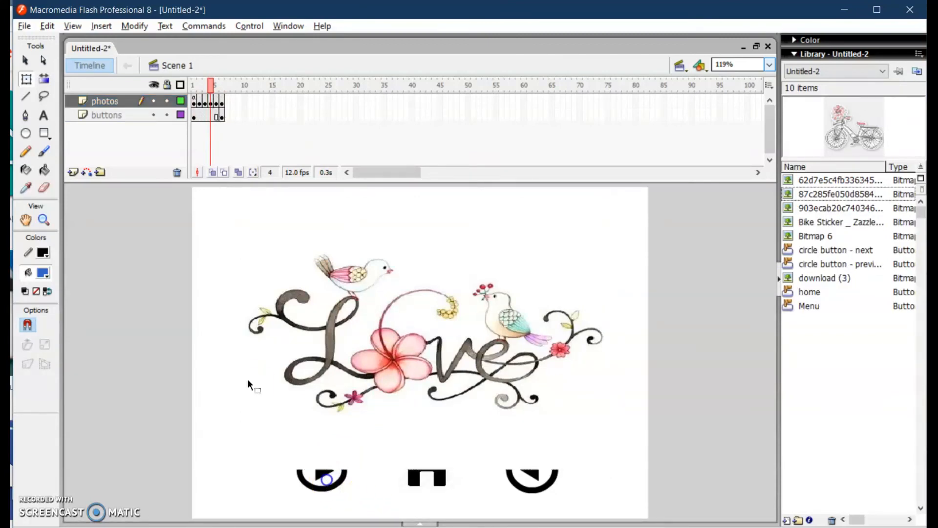
left_click_drag(263, 433, 580, 496)
left_click_drag(320, 479, 324, 500)
left_click(630, 316)
left_click_drag(458, 379, 459, 356)
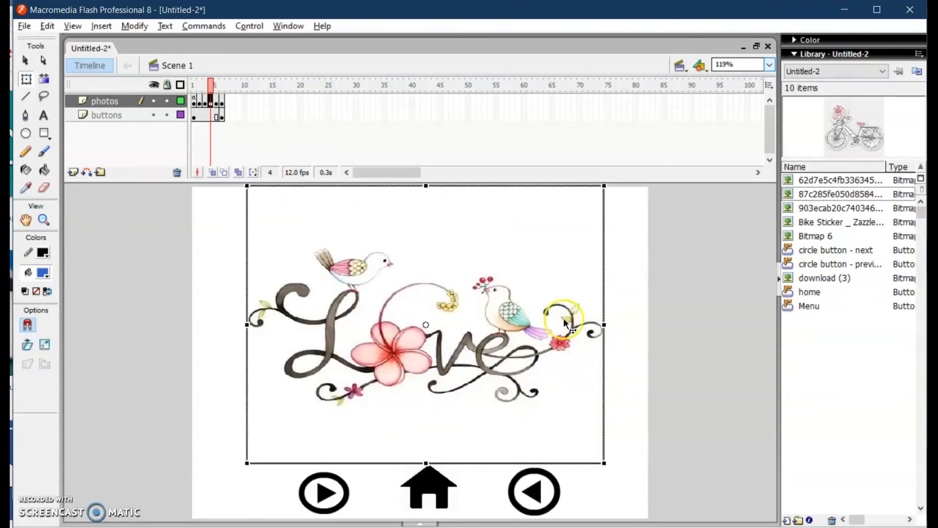
Step: On frame 6, move the next, home and previous buttons down one by one, clear of the two bicycle pictures
left_click(217, 102)
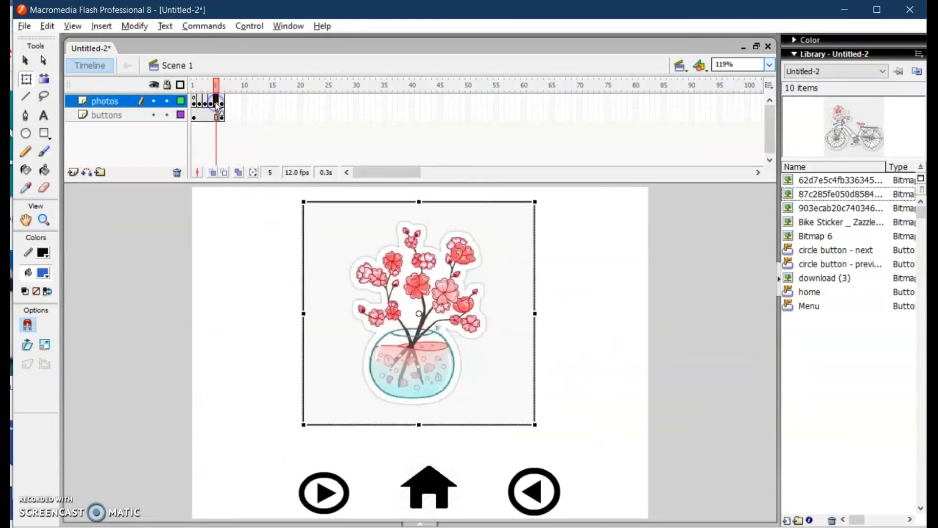
left_click(222, 101)
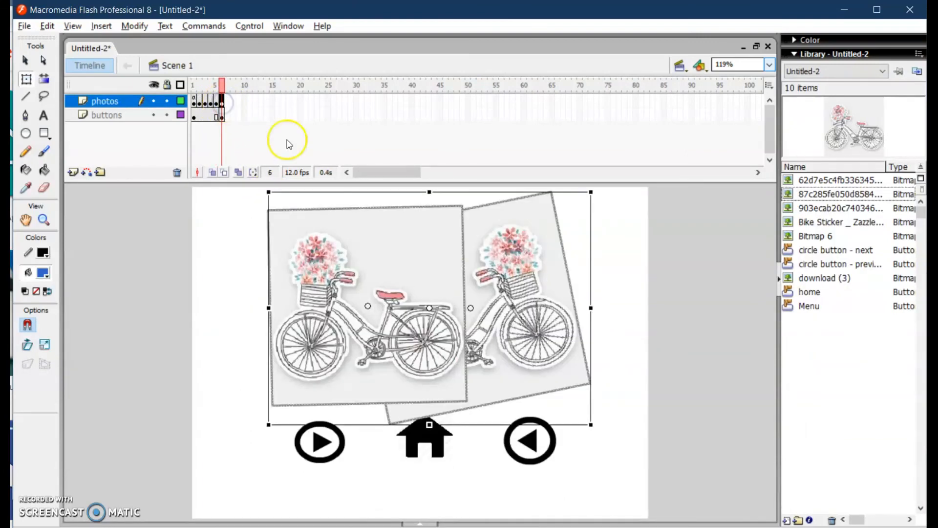
left_click(463, 475)
left_click_drag(566, 479, 274, 406)
left_click(438, 494)
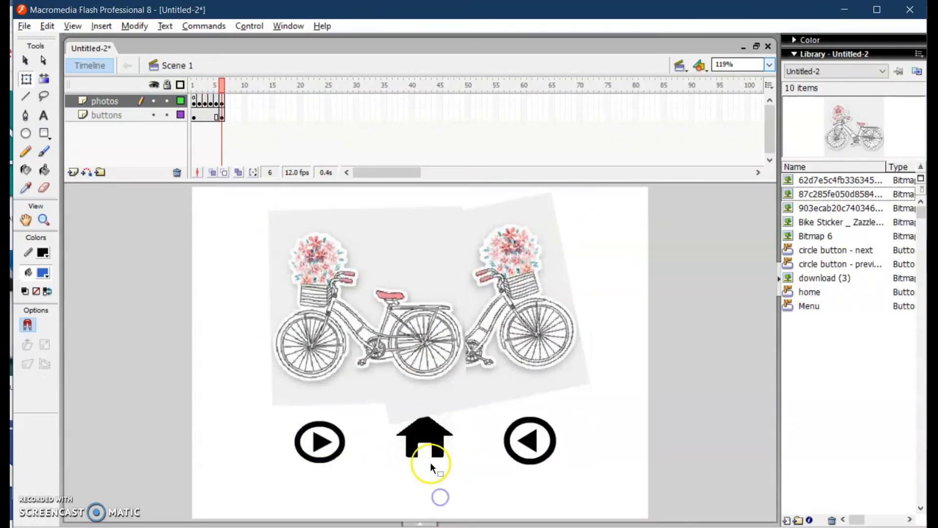
left_click(326, 444)
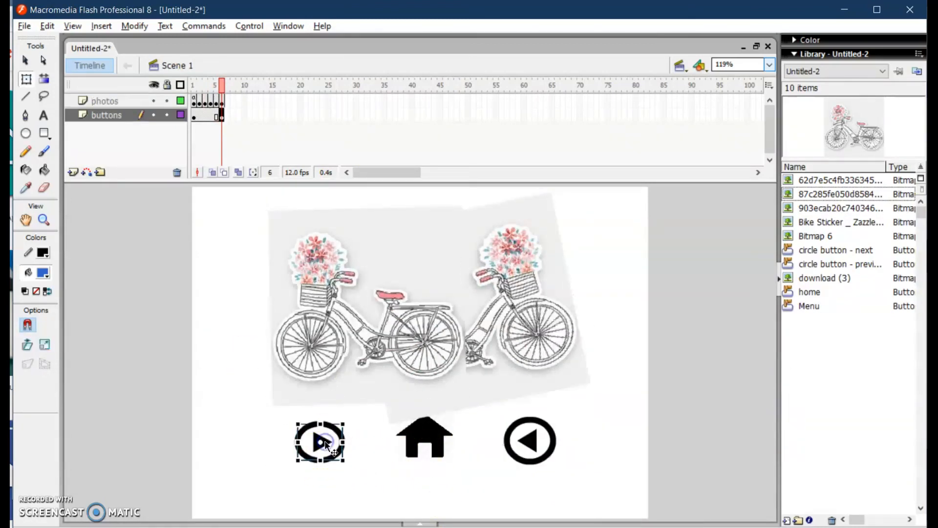
left_click_drag(330, 444, 331, 464)
left_click(432, 448)
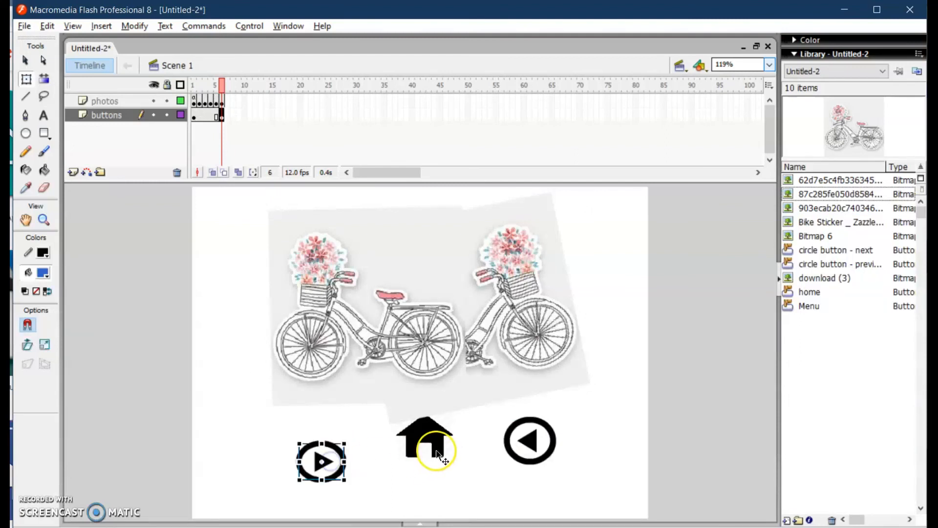
left_click_drag(441, 440, 445, 464)
left_click(534, 447)
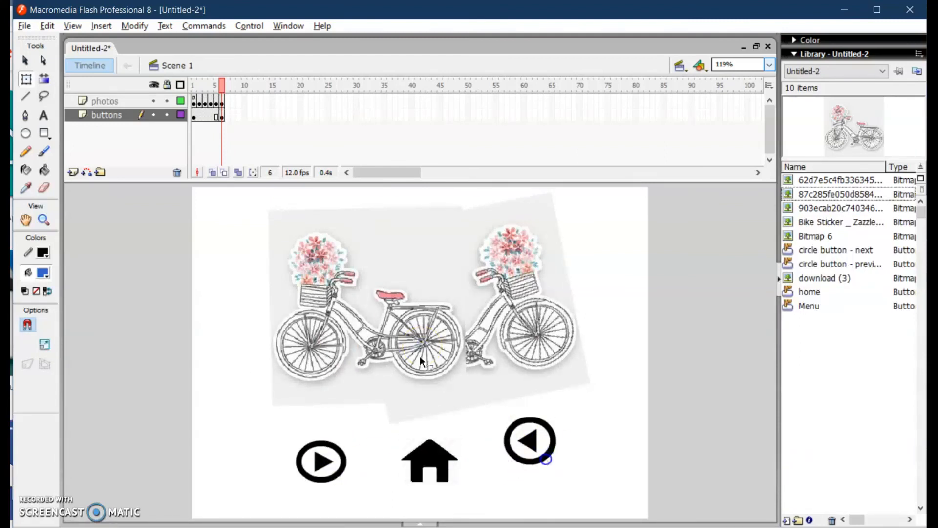
left_click_drag(537, 433, 540, 454)
left_click(598, 436)
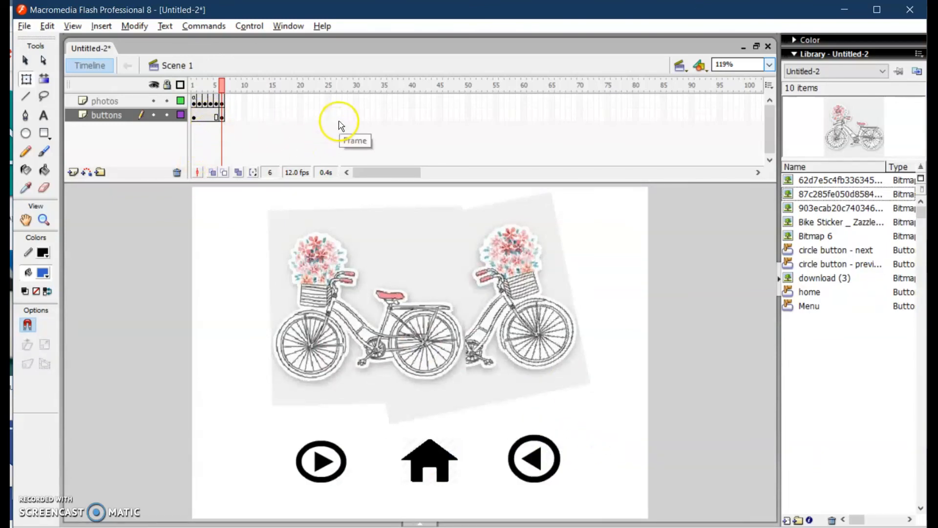
Step: Return to frame 1 of the buttons layer, test the movie, and advance through the pictures with the next button
left_click(195, 117)
left_click(195, 118)
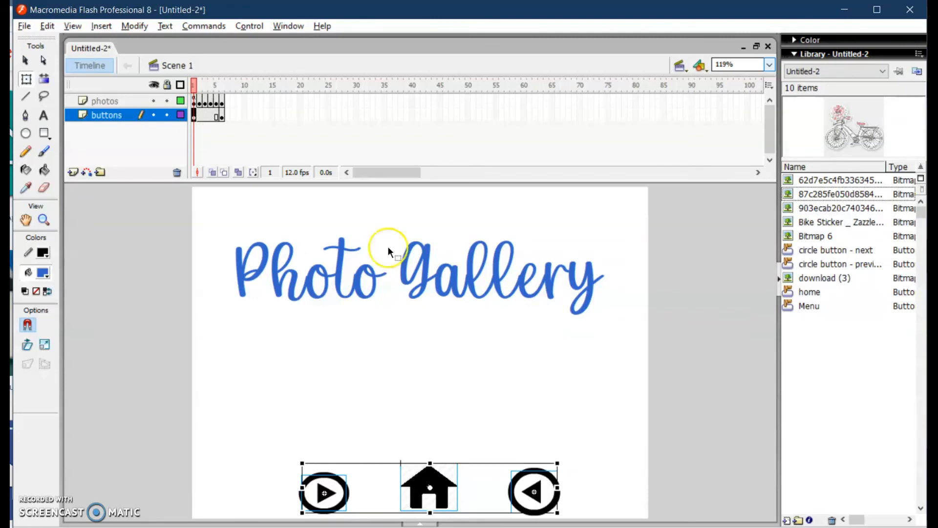
key("ctrl+Return")
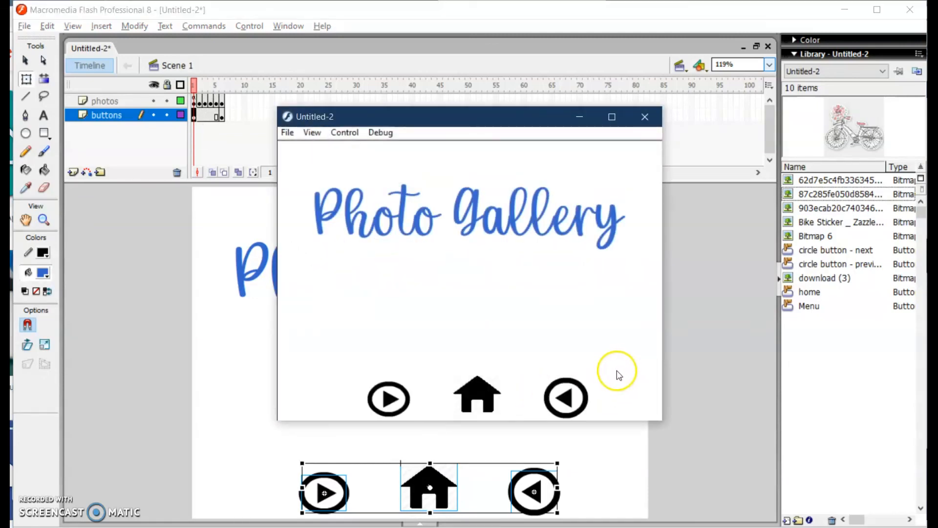
left_click(393, 401)
left_click(393, 401)
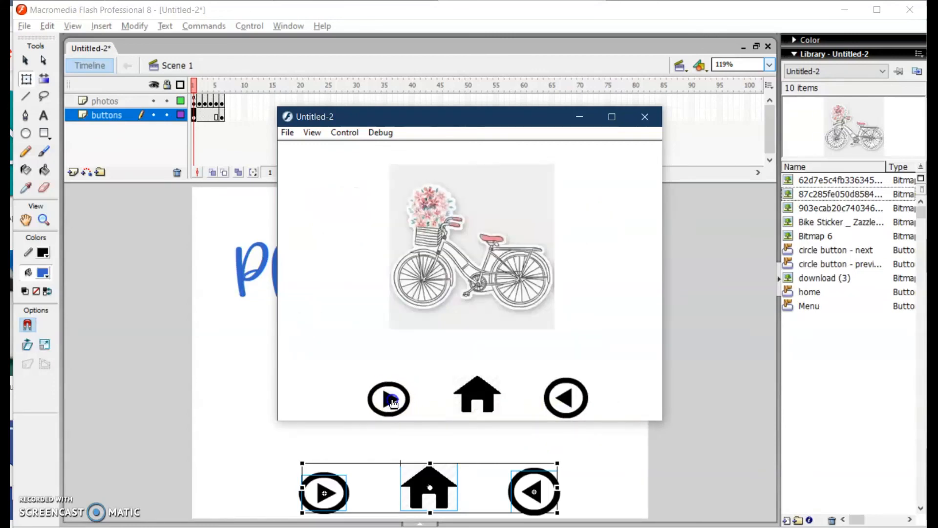
left_click(393, 400)
left_click(393, 401)
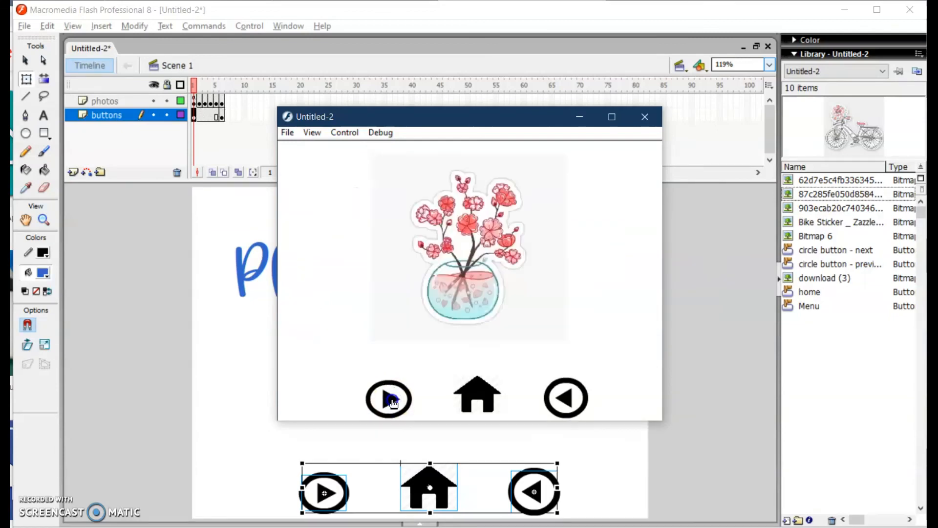
Step: Step back through the pictures in the preview with the previous button
left_click(565, 403)
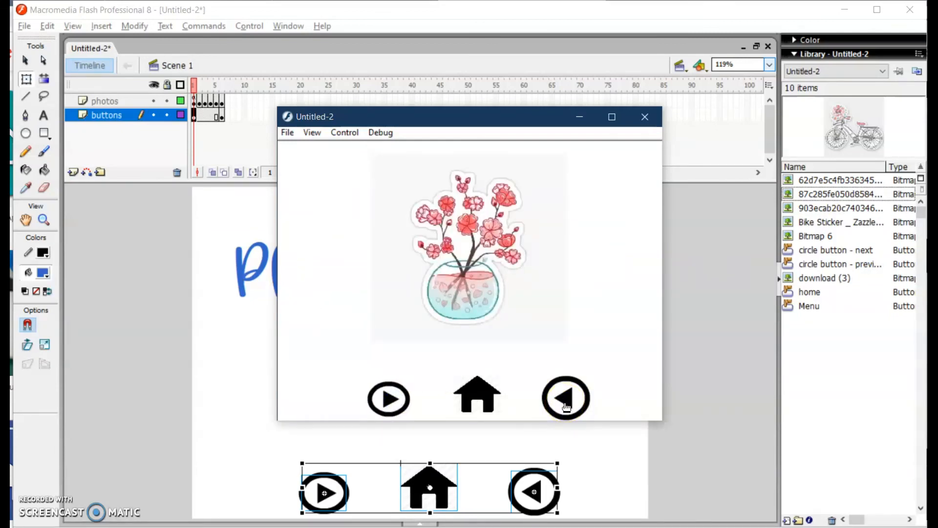
left_click(566, 403)
left_click(566, 403)
left_click(566, 403)
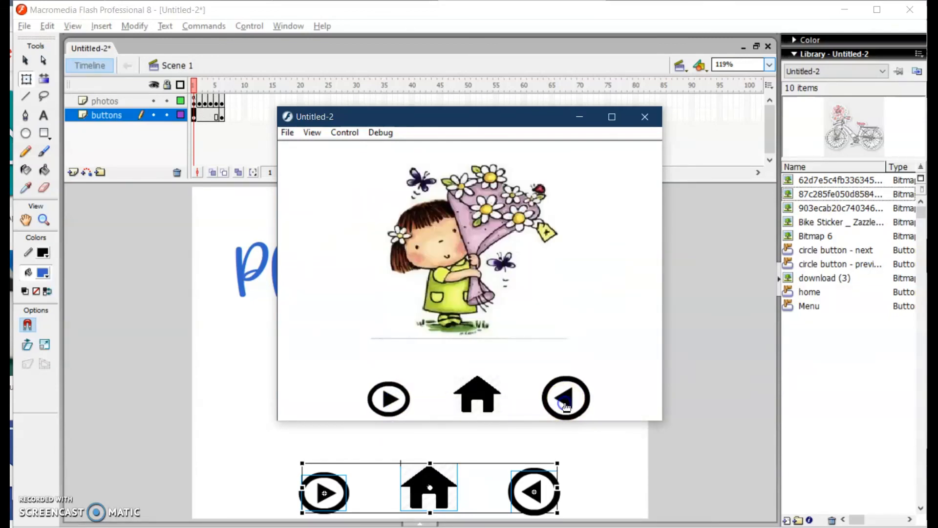
left_click(566, 403)
Step: Advance to the two-bicycle picture, return to the title frame with the home button, and close the preview
left_click(388, 407)
left_click(387, 403)
left_click(387, 404)
left_click(387, 404)
left_click(386, 402)
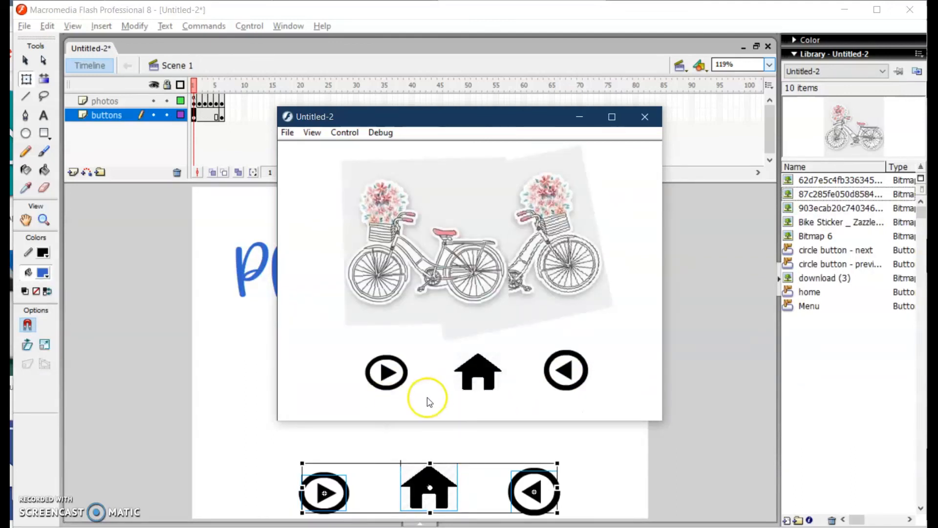
left_click(475, 372)
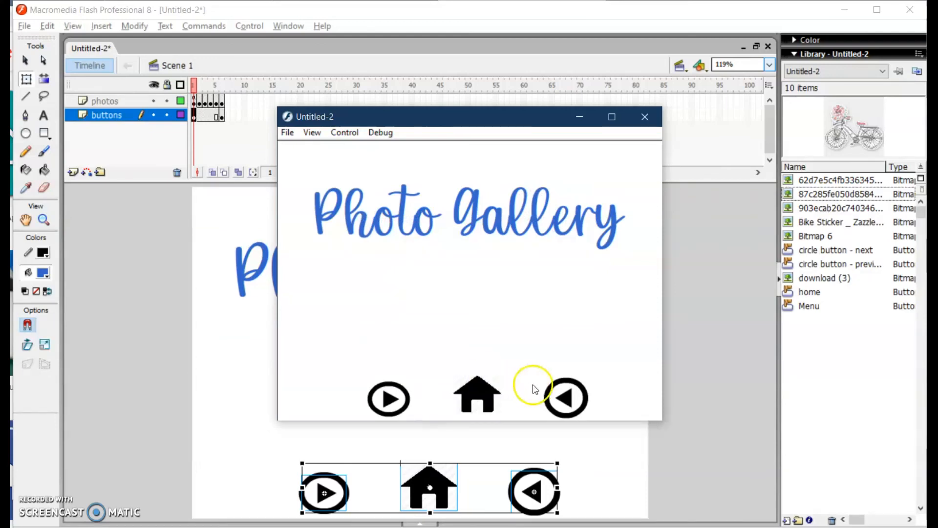
left_click(644, 121)
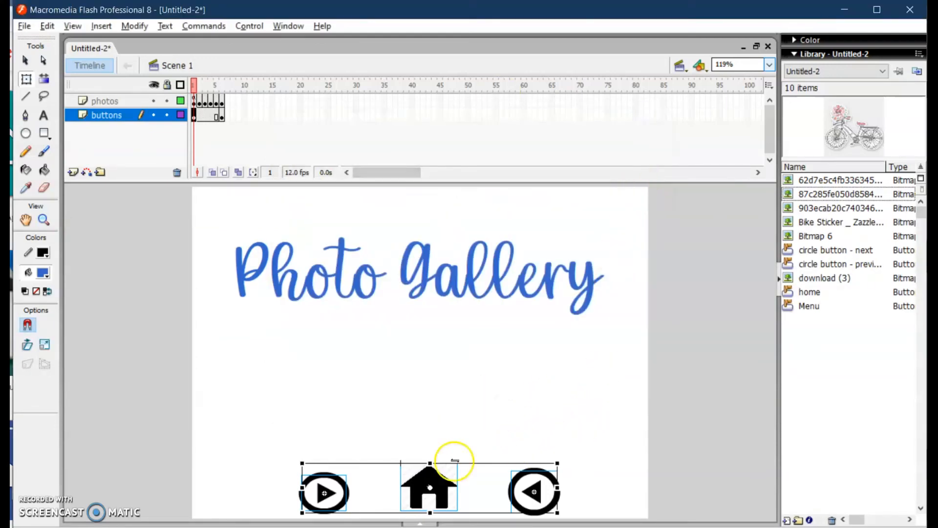